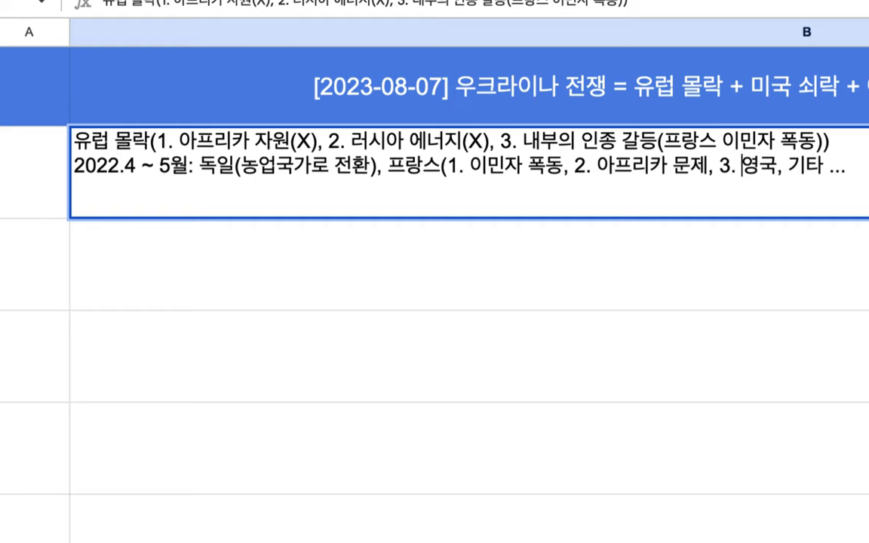
Go over the points on the United Kingdom, the African issue and Europe's collapse in cell B2
{"action": "left_click_drag", "start_coordinate": [719, 166], "coordinate": [798, 166]}
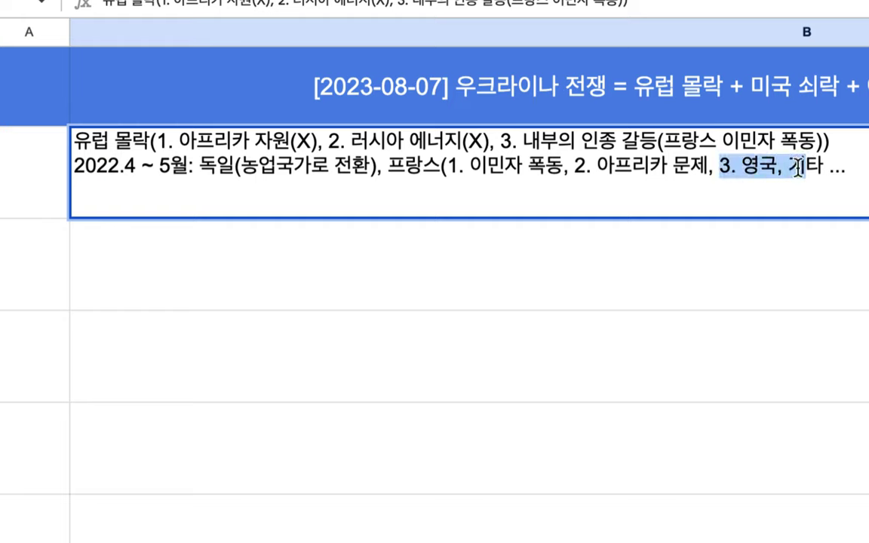
{"action": "left_click_drag", "start_coordinate": [570, 166], "coordinate": [706, 173]}
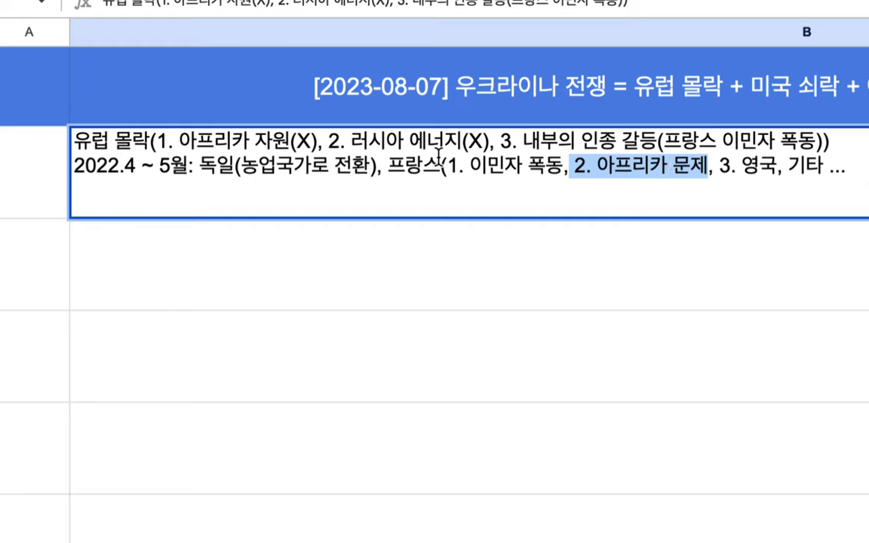
{"action": "left_click_drag", "start_coordinate": [179, 138], "coordinate": [724, 170]}
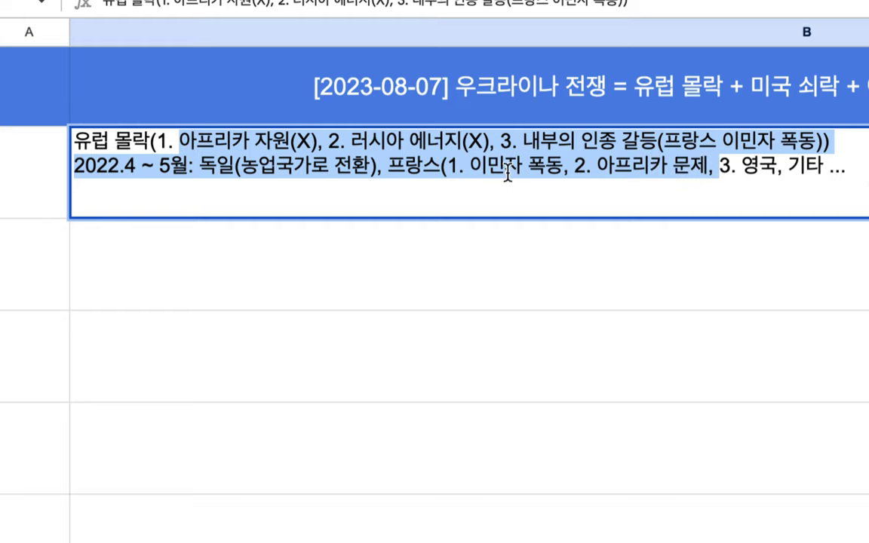
Enter "하나의 사건(cause) =>" in cell B3
{"action": "left_click", "coordinate": [344, 255]}
{"action": "type", "text": "하나의 사건"}
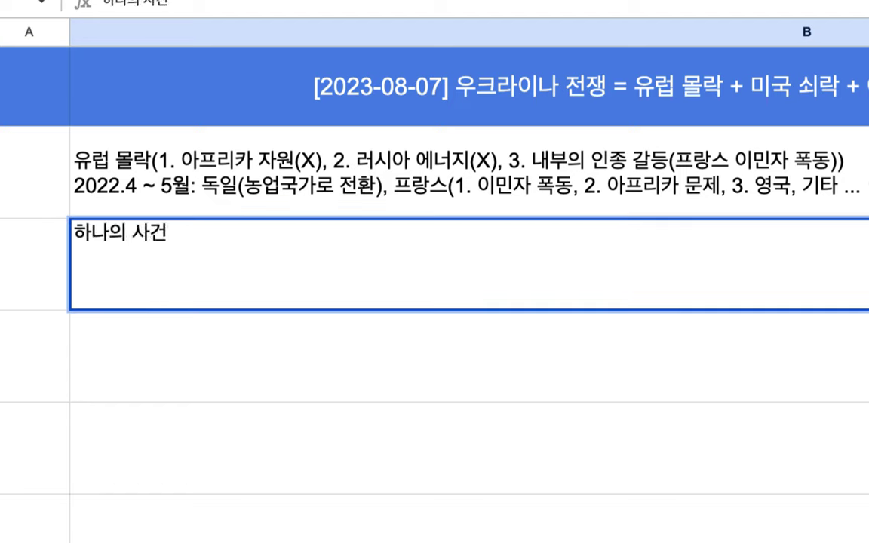
{"action": "type", "text": " (cuase"}
{"action": "key", "text": "BackSpace"}
{"action": "key", "text": "BackSpace"}
{"action": "key", "text": "BackSpace"}
{"action": "type", "text": "ause) => "}
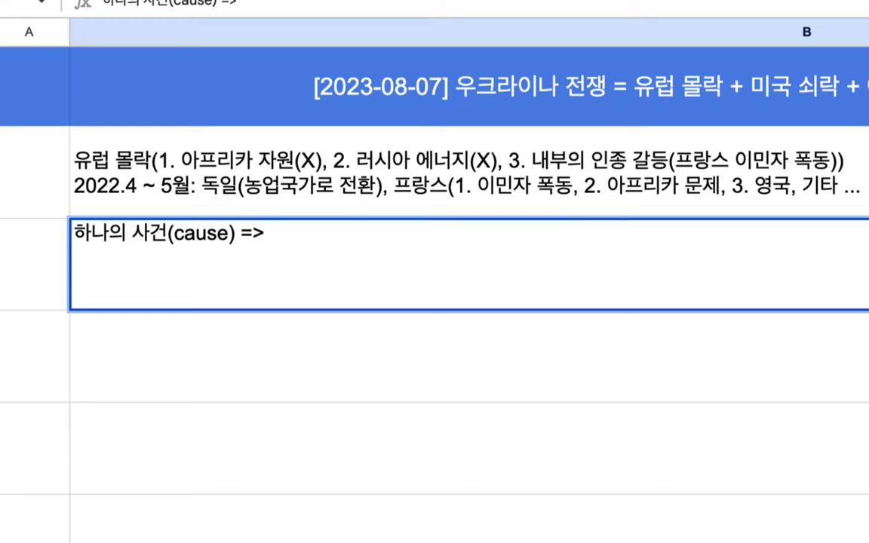
Complete the B3 note by adding "현상(symptome)" after the arrow
{"action": "type", "text": "w"}
{"action": "key", "text": "BackSpace"}
{"action": "type", "text": "현상(xym"}
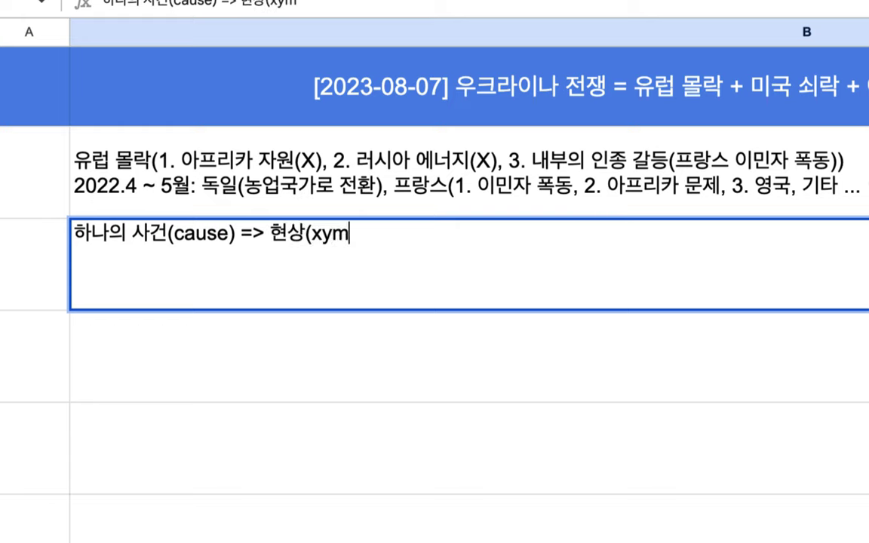
{"action": "key", "text": "BackSpace"}
{"action": "key", "text": "BackSpace"}
{"action": "key", "text": "BackSpace"}
{"action": "type", "text": "symp"}
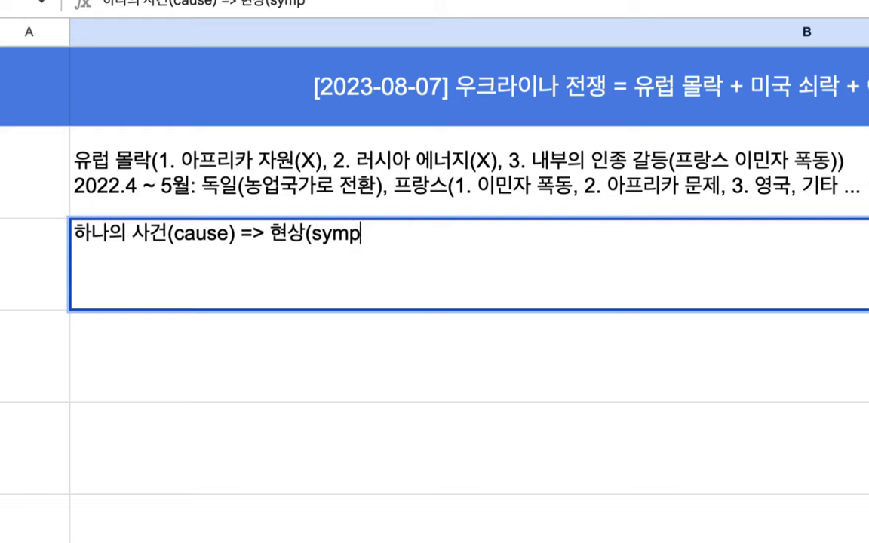
{"action": "type", "text": "tome"}
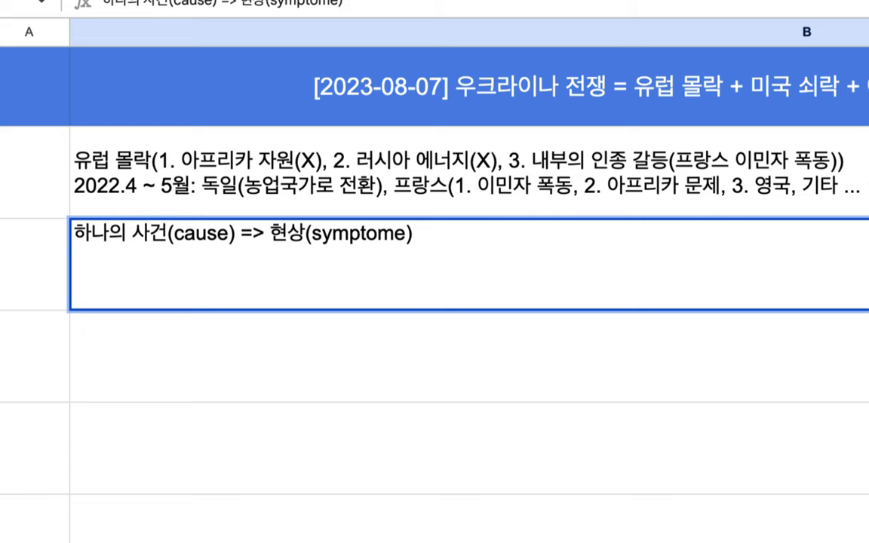
{"action": "left_click_drag", "start_coordinate": [270, 235], "coordinate": [468, 235]}
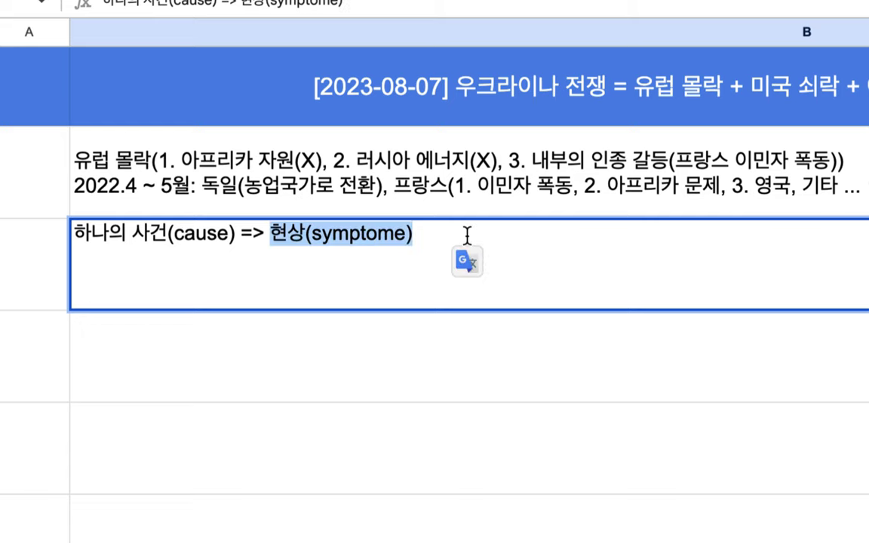
Insert "우크라이나 전쟁 =>" before "유럽 몰락" at the start of cell B2
{"action": "left_click", "coordinate": [393, 179]}
{"action": "double_click", "coordinate": [394, 179]}
{"action": "double_click", "coordinate": [408, 168]}
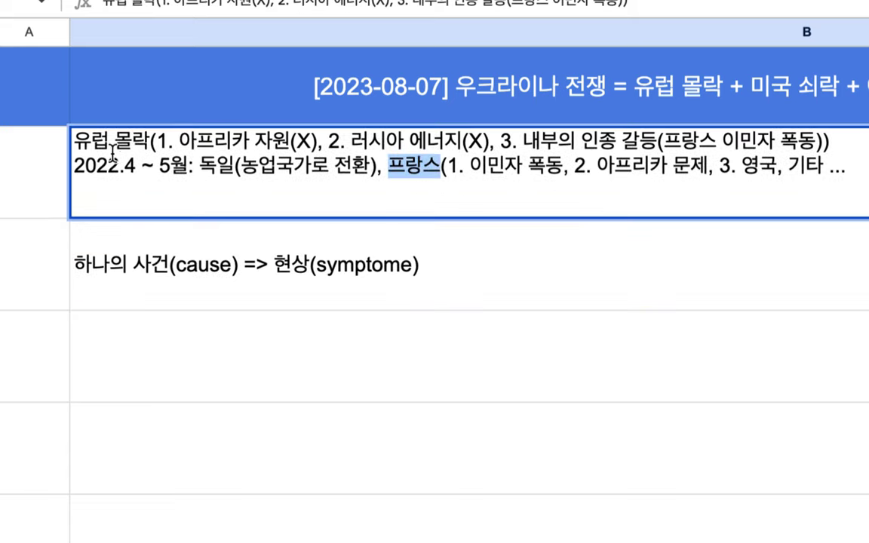
{"action": "left_click", "coordinate": [74, 142]}
{"action": "type", "text": "우크라이나 ㅈ"}
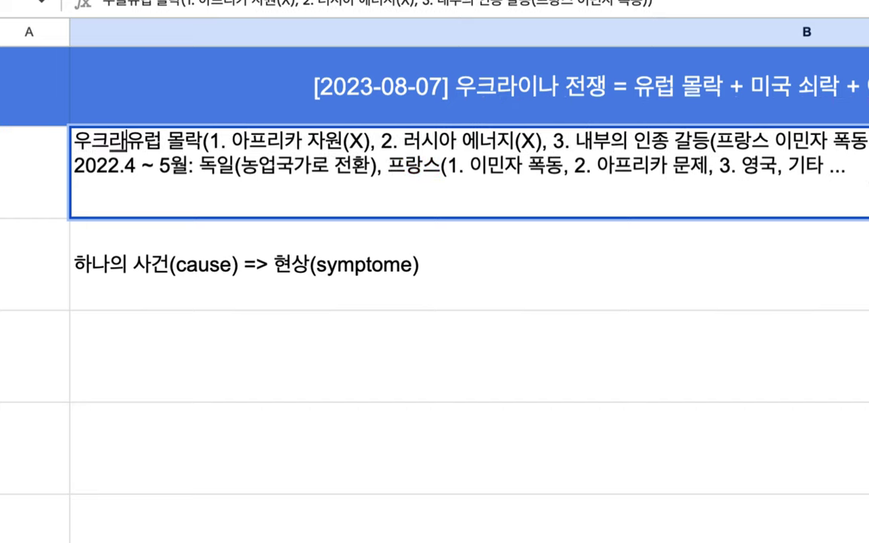
{"action": "type", "text": "전쟁,"}
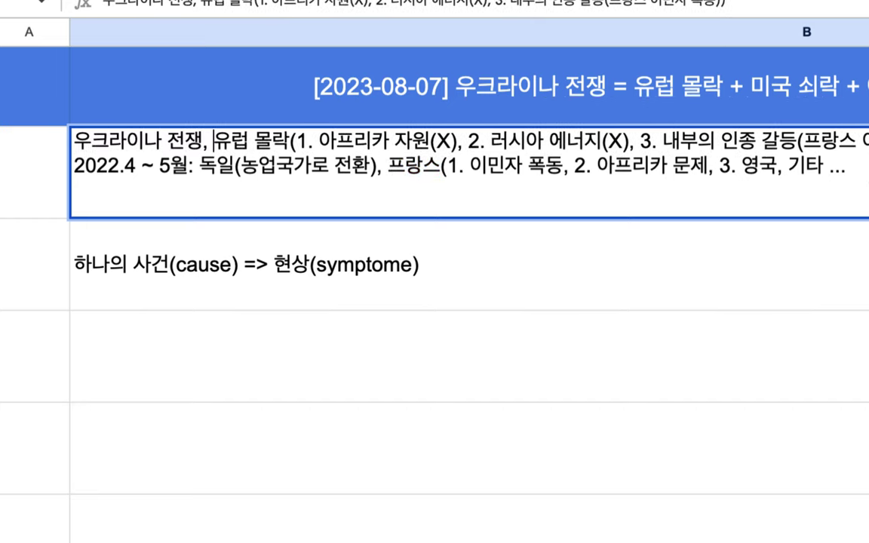
{"action": "key", "text": "BackSpace"}
{"action": "type", "text": "=>"}
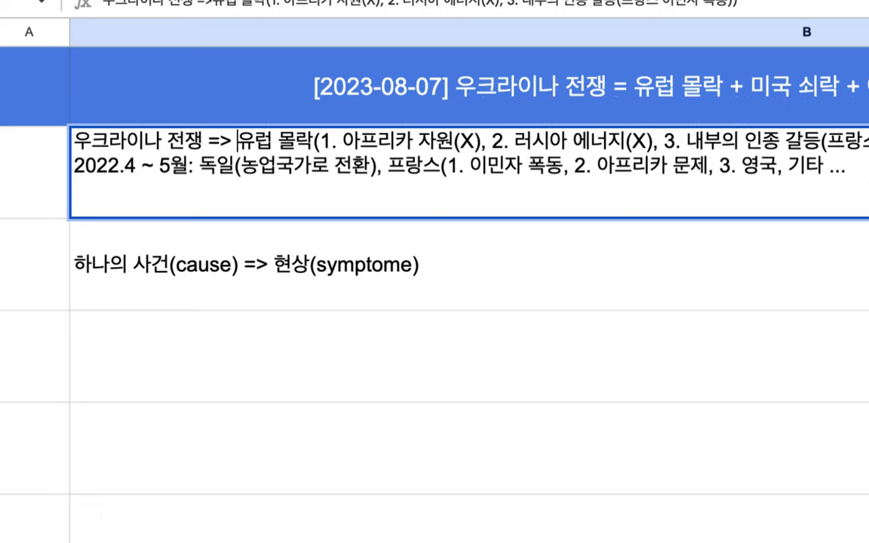
{"action": "left_click_drag", "start_coordinate": [91, 141], "coordinate": [414, 187]}
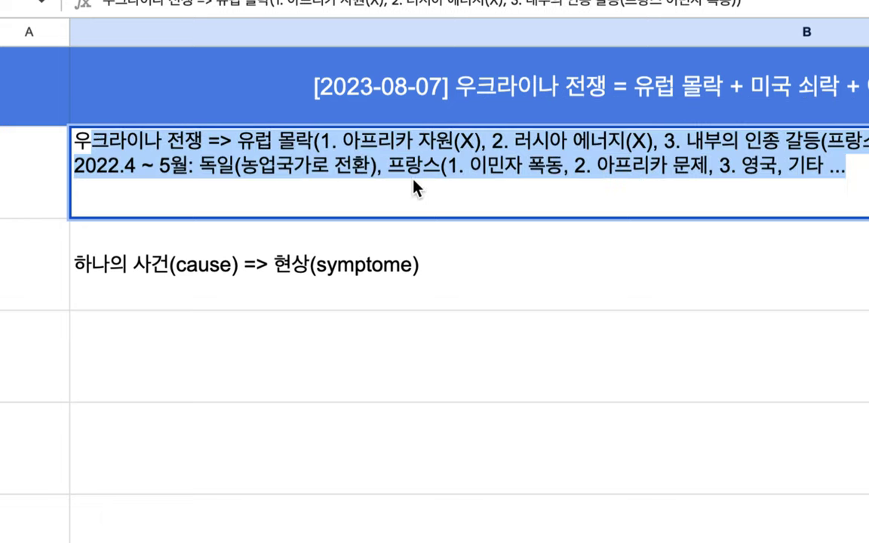
Review the cause phrase in B3, the title row, and the "아프리카 자원" point in B2
{"action": "double_click", "coordinate": [226, 277]}
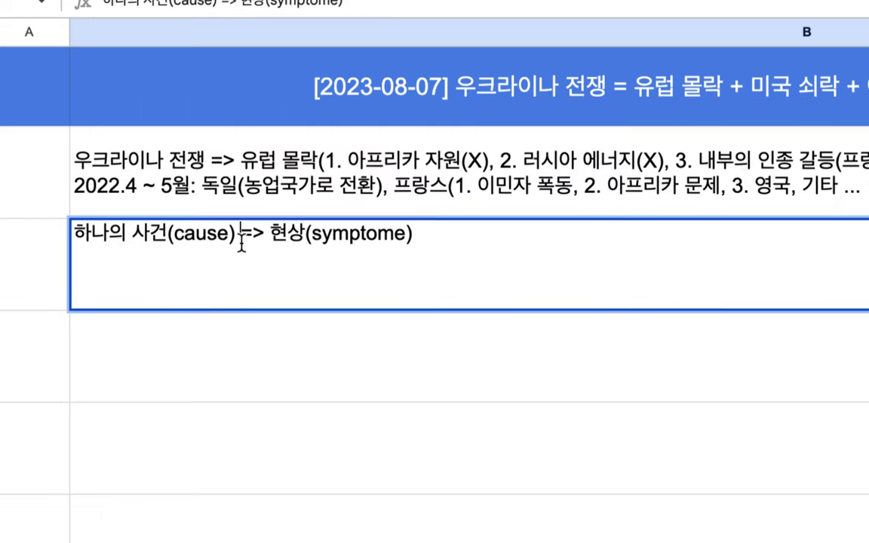
{"action": "left_click_drag", "start_coordinate": [241, 235], "coordinate": [71, 236]}
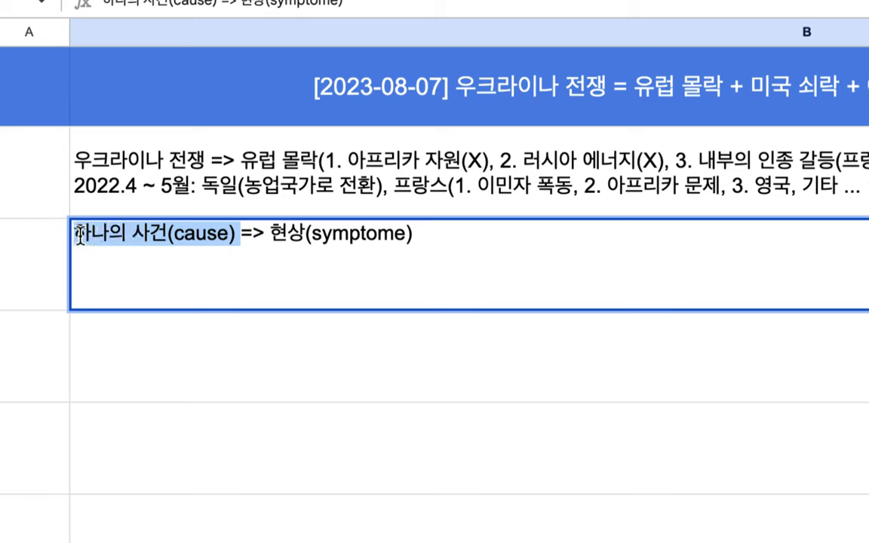
{"action": "left_click", "coordinate": [221, 239]}
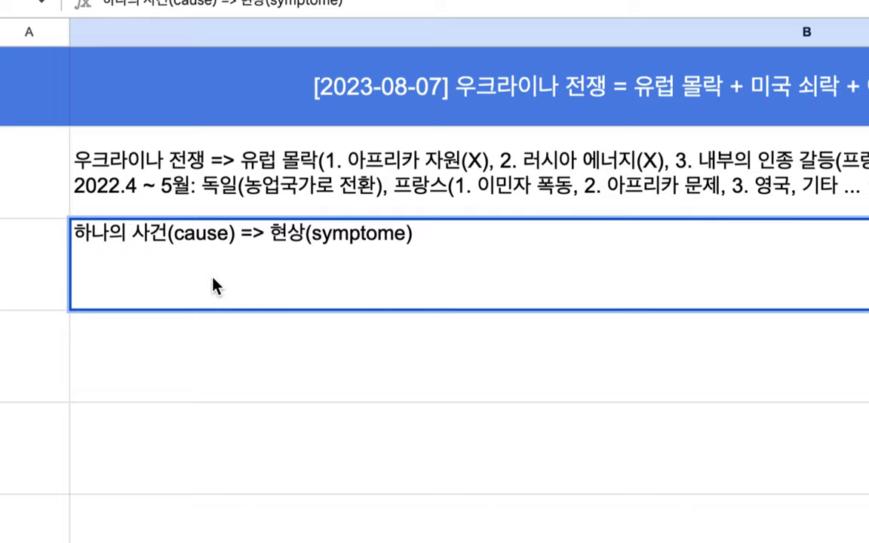
{"action": "left_click", "coordinate": [566, 98]}
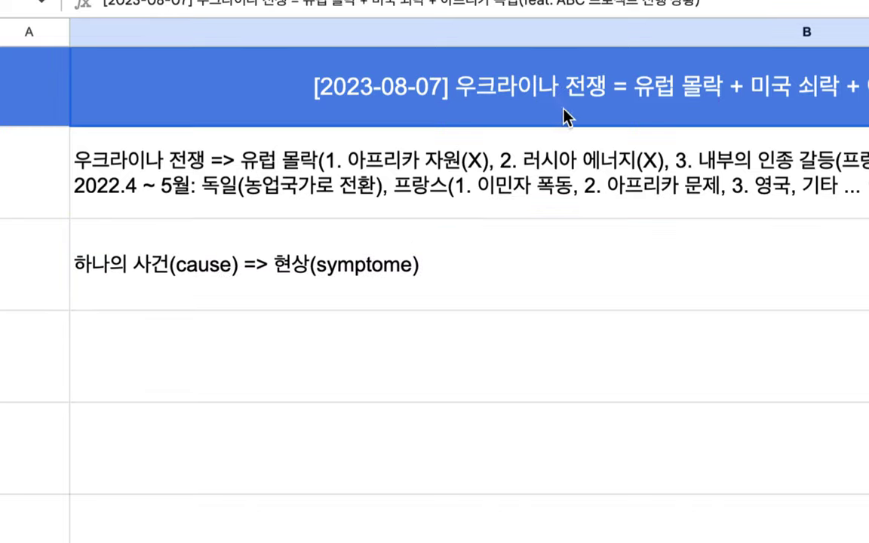
{"action": "left_click", "coordinate": [347, 175]}
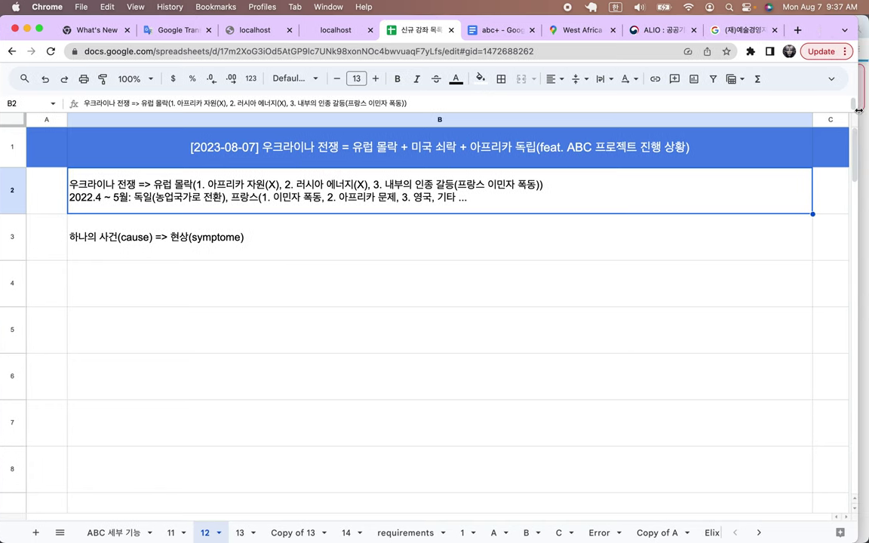
{"action": "left_click_drag", "start_coordinate": [859, 111], "coordinate": [866, 111]}
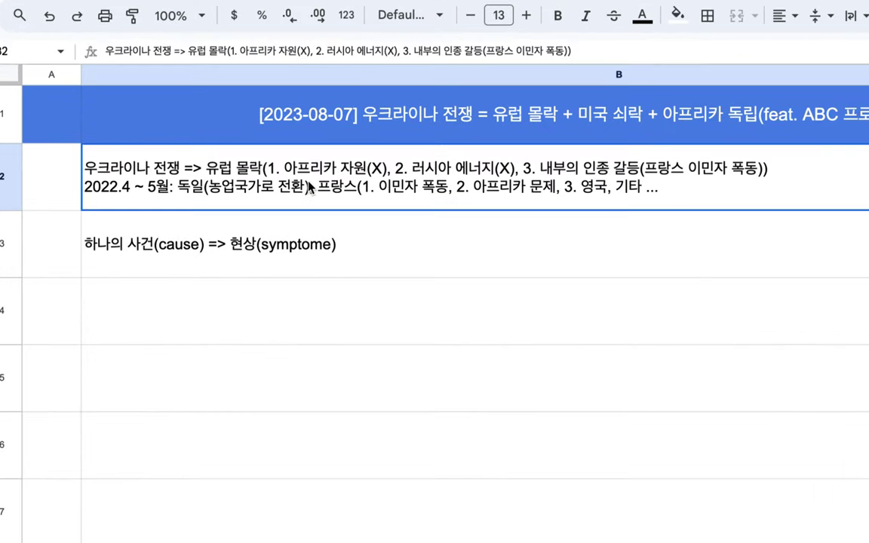
{"action": "double_click", "coordinate": [310, 186]}
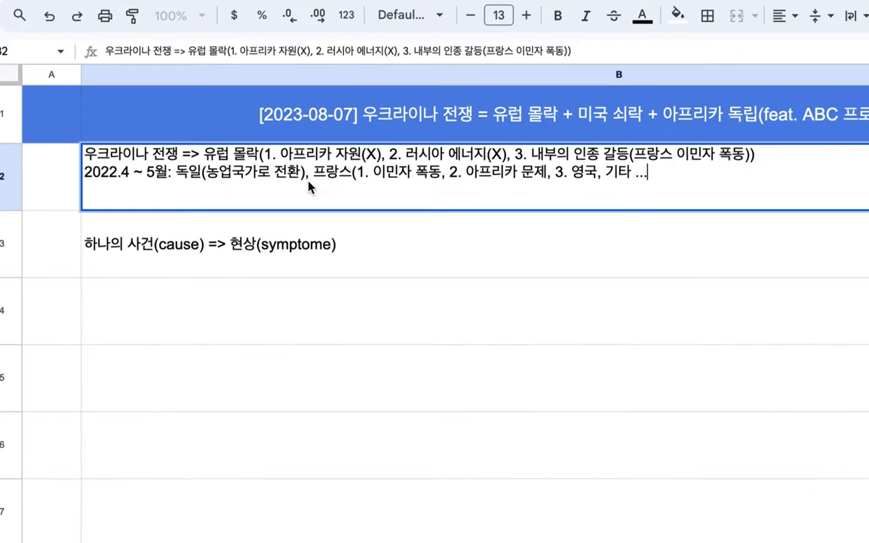
{"action": "left_click_drag", "start_coordinate": [280, 153], "coordinate": [359, 154]}
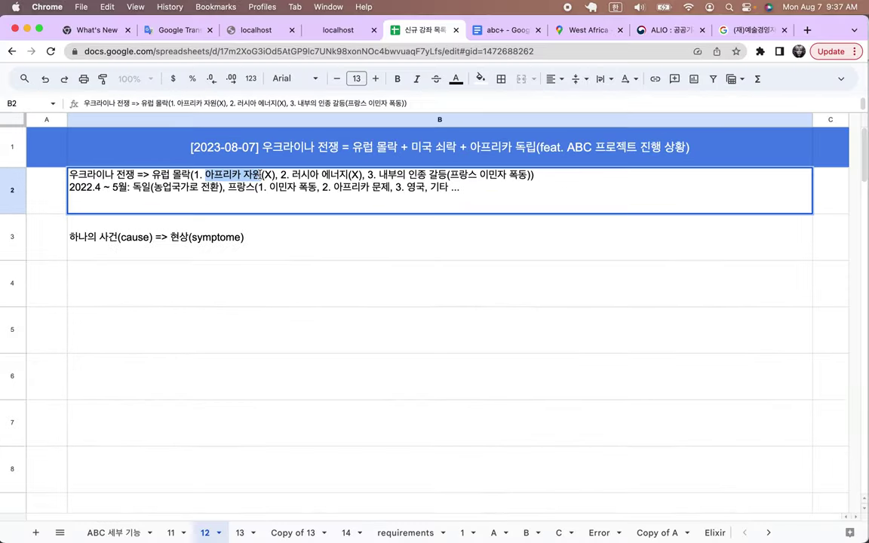
Switch to the West Africa map in Google Maps and examine Burkina Faso, Niger, Nigeria and Mali
{"action": "left_click", "coordinate": [596, 32]}
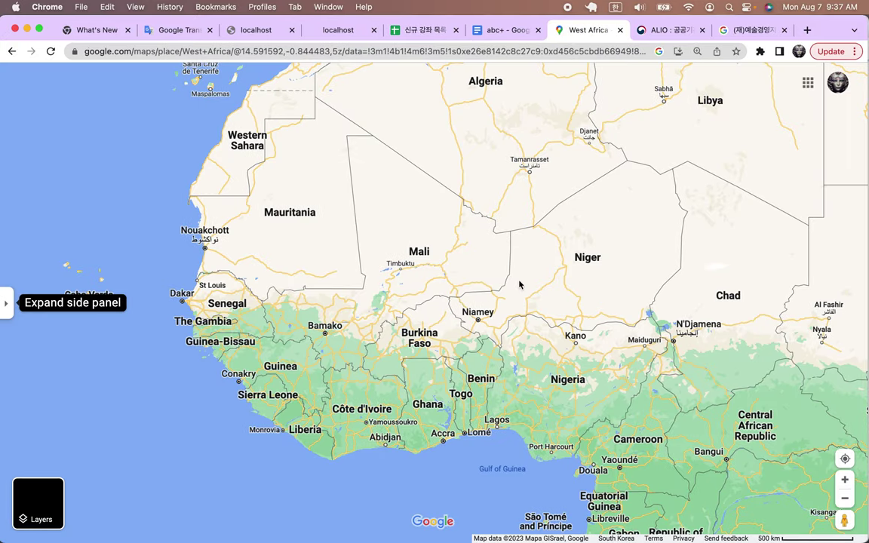
{"action": "scroll", "coordinate": [508, 366], "scroll_direction": "right", "scroll_amount": 5}
{"action": "scroll", "coordinate": [508, 365], "scroll_direction": "down", "scroll_amount": 2}
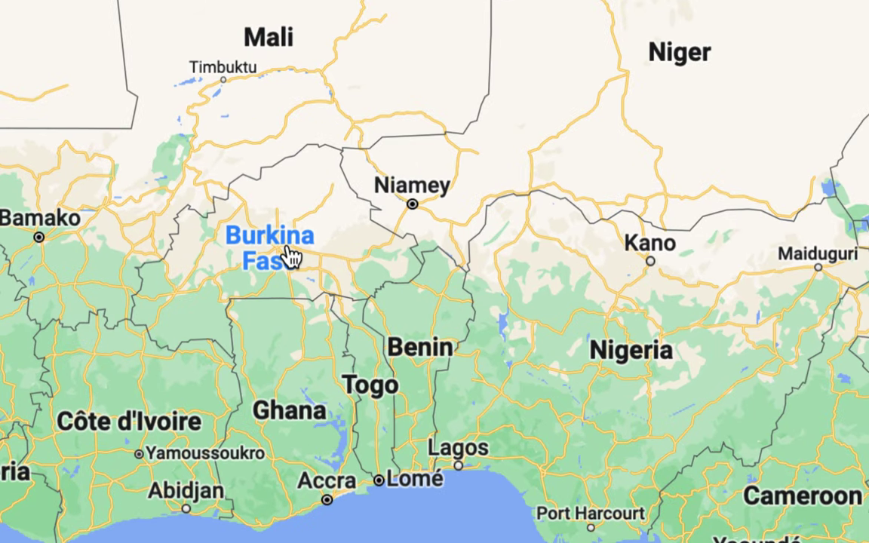
{"action": "mouse_move", "coordinate": [291, 256]}
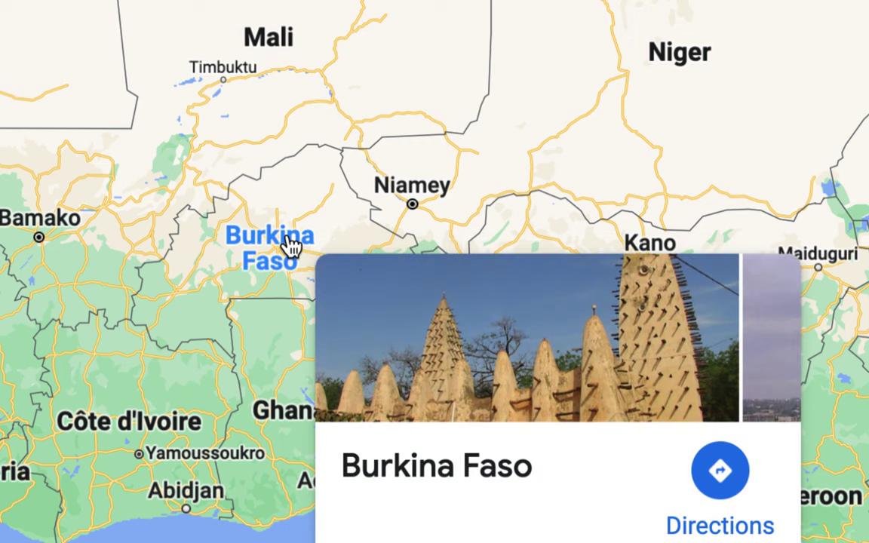
{"action": "mouse_move", "coordinate": [394, 332]}
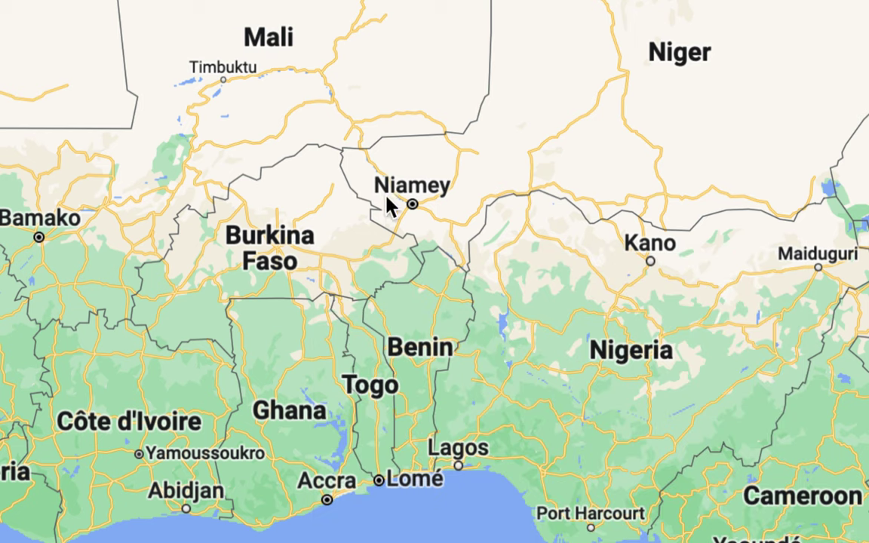
{"action": "mouse_move", "coordinate": [635, 353]}
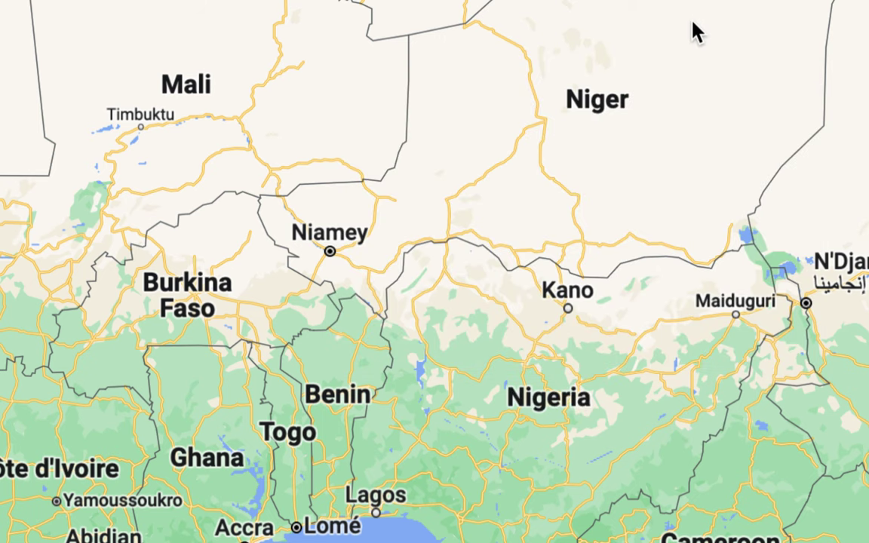
{"action": "mouse_move", "coordinate": [593, 106]}
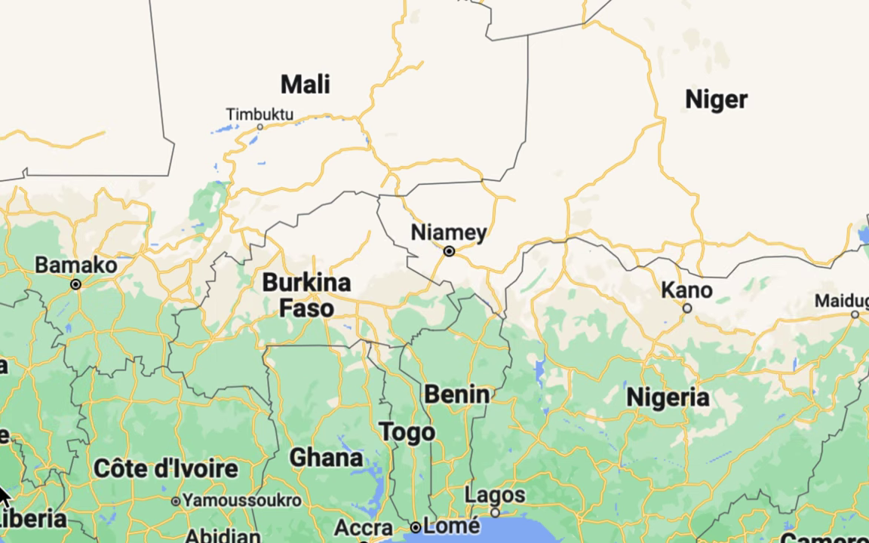
{"action": "mouse_move", "coordinate": [72, 487]}
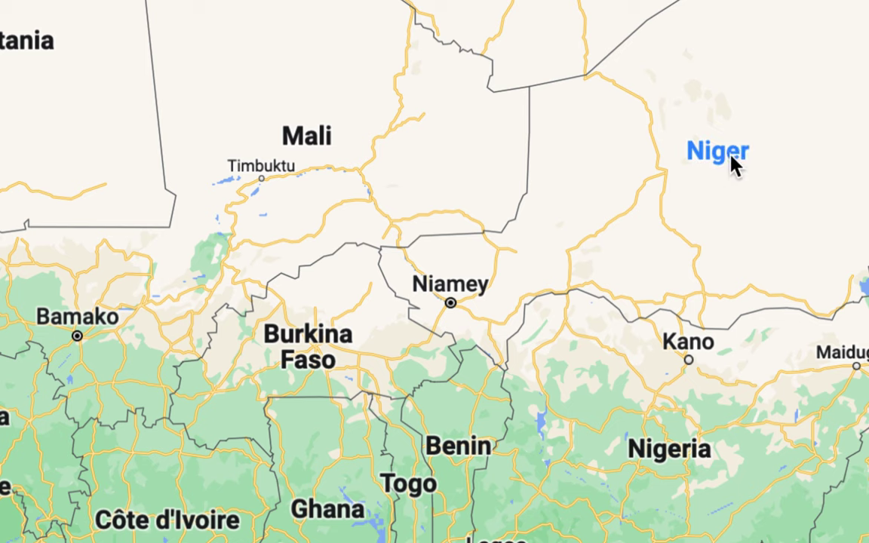
{"action": "mouse_move", "coordinate": [745, 103]}
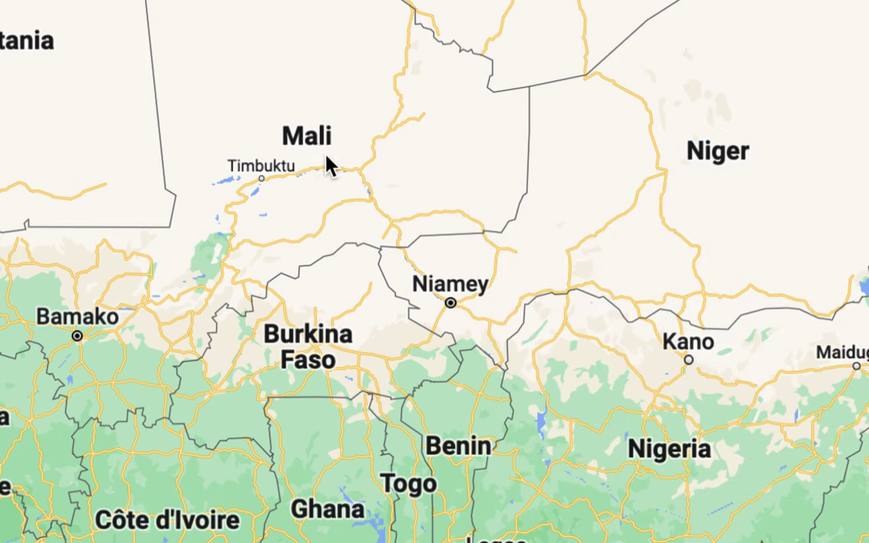
{"action": "mouse_move", "coordinate": [287, 341]}
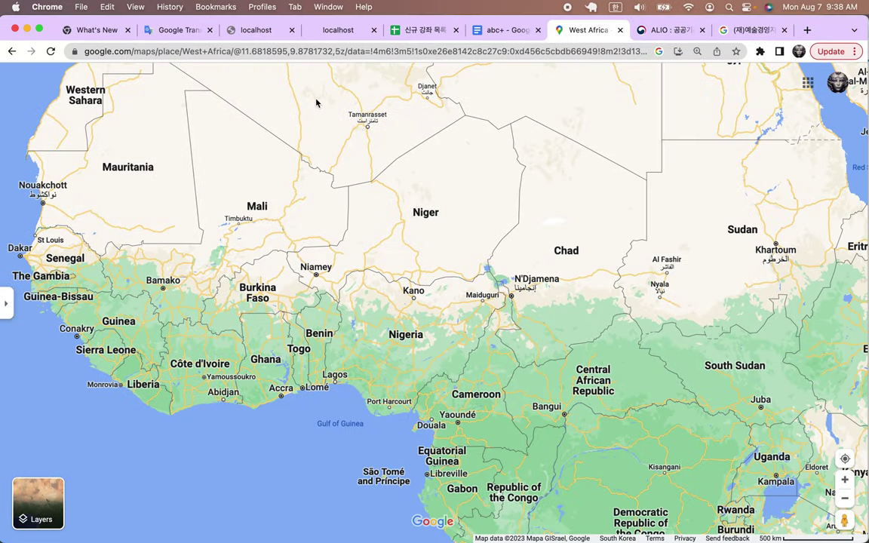
Zoom the map out and shift it to view North Africa from Morocco to Egypt above the Sahel countries
{"action": "scroll", "coordinate": [449, 246], "scroll_direction": "up", "scroll_amount": 2}
{"action": "scroll", "coordinate": [316, 104], "scroll_direction": "down", "scroll_amount": 5}
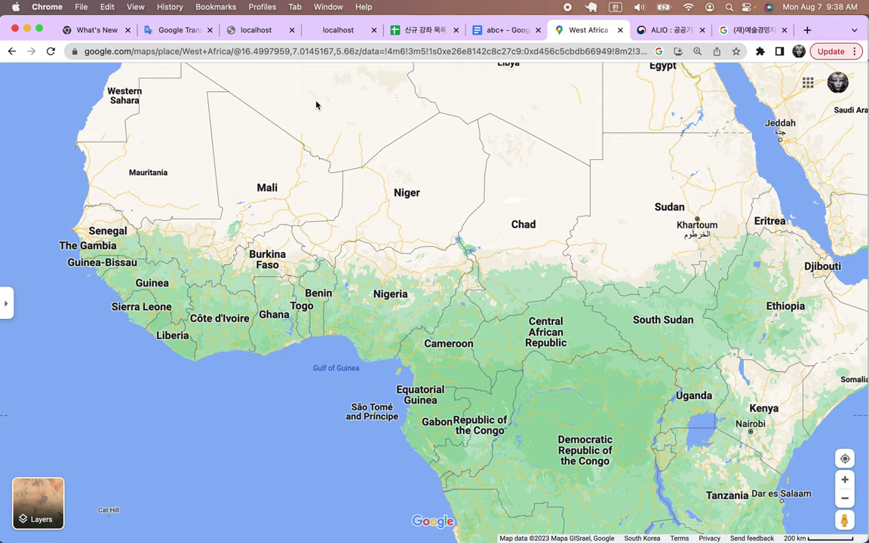
{"action": "left_click_drag", "start_coordinate": [323, 144], "coordinate": [326, 240]}
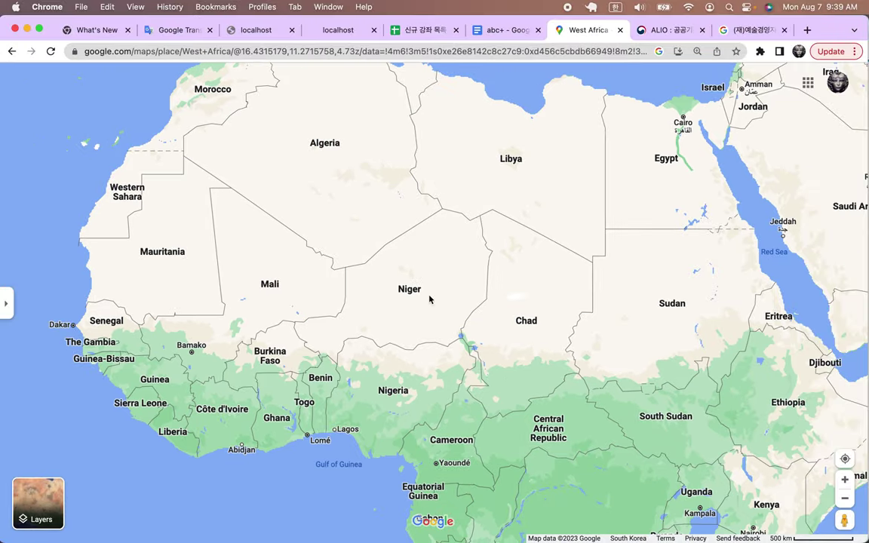
Return to the Google Sheets notes and select cell B3
{"action": "left_click", "coordinate": [440, 33]}
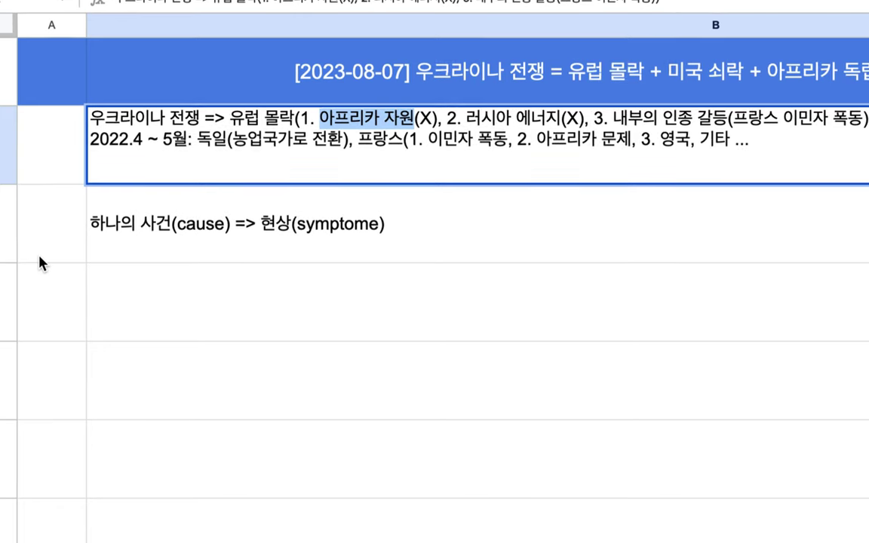
{"action": "left_click", "coordinate": [288, 215]}
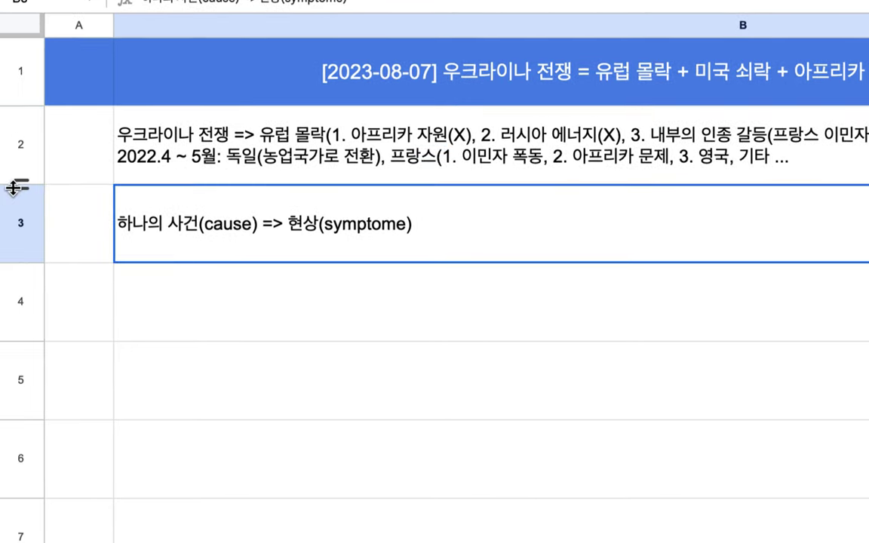
Increase the height of row 2 and highlight "2022.4 ~ 5월:" in B2
{"action": "left_click_drag", "start_coordinate": [15, 182], "coordinate": [16, 209]}
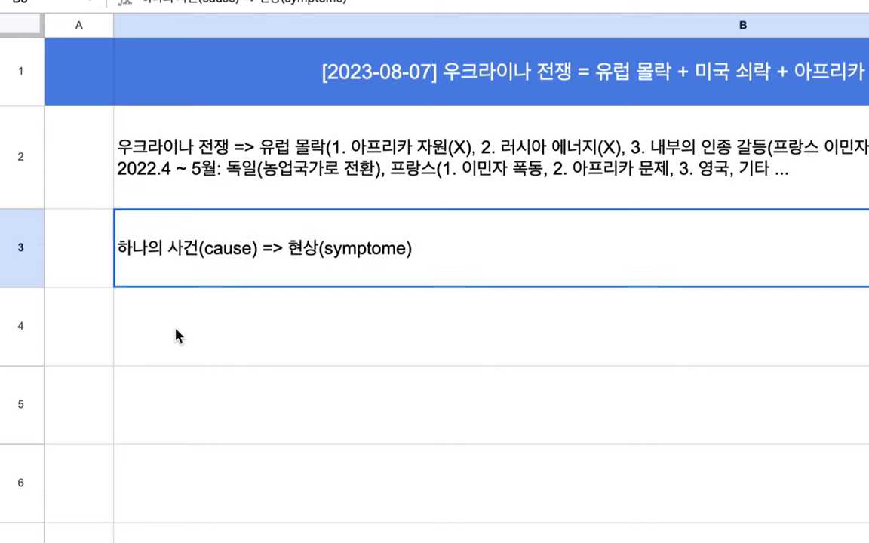
{"action": "left_click", "coordinate": [428, 171]}
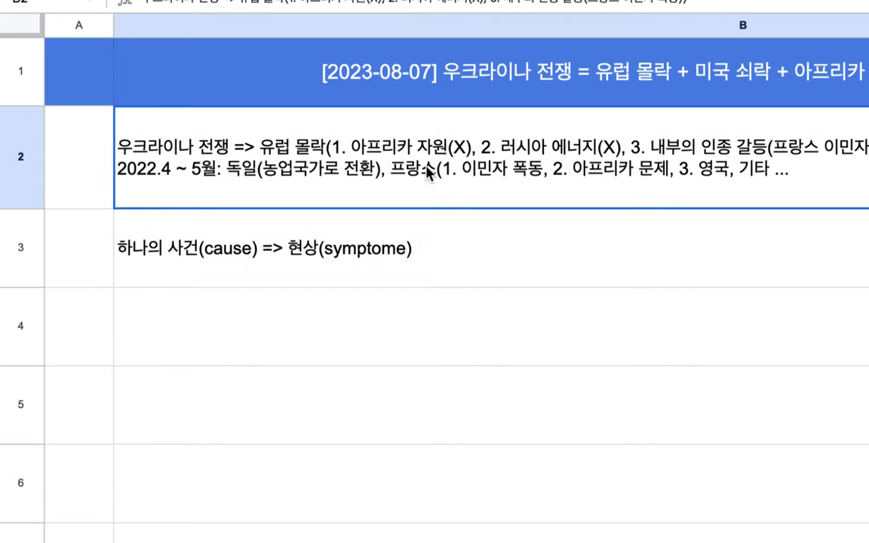
{"action": "double_click", "coordinate": [205, 172]}
{"action": "left_click_drag", "start_coordinate": [219, 141], "coordinate": [116, 151]}
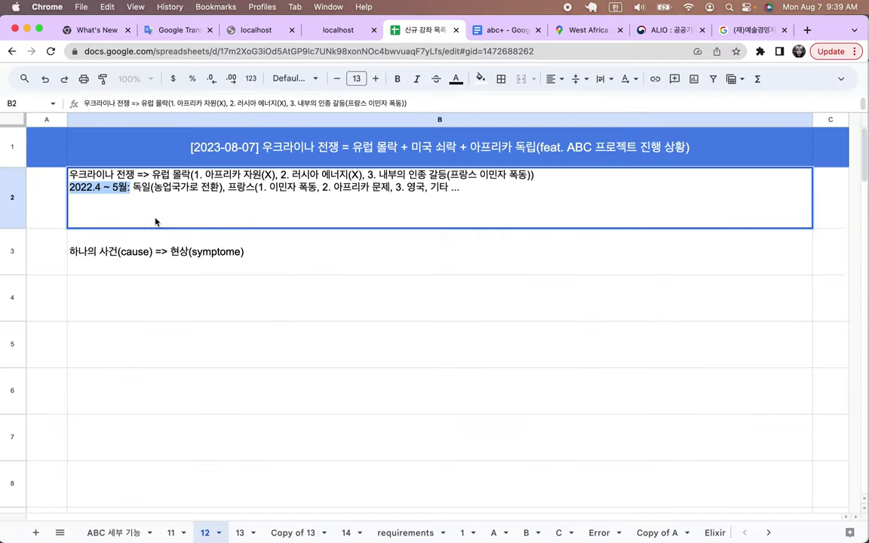
Enter "팀 주피터 => 선진국은 없다. 유럽이 날릴 1경(1만 조)..." in B4
{"action": "left_click", "coordinate": [121, 298]}
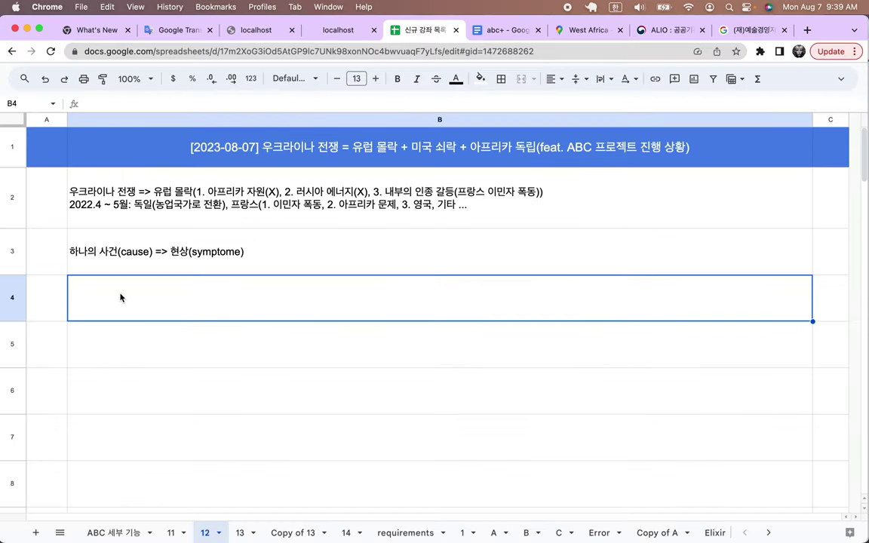
{"action": "type", "text": "팀 주피터 "}
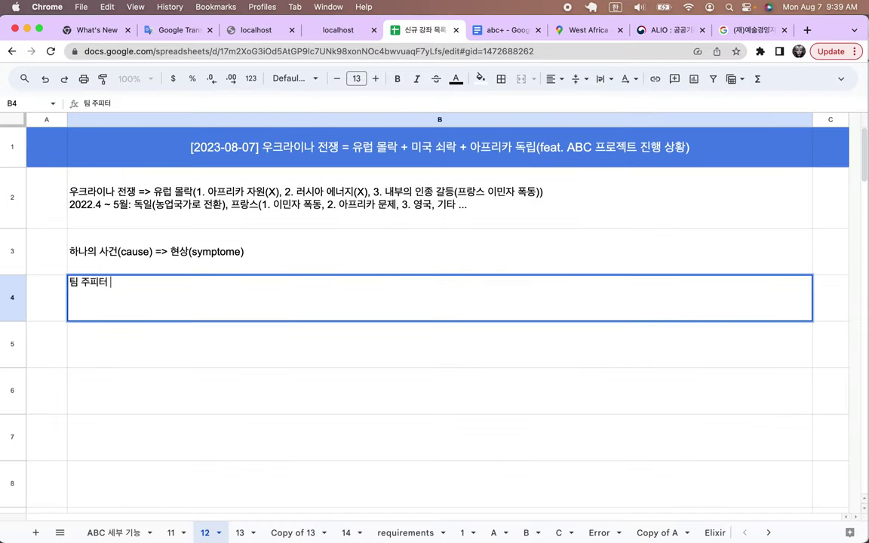
{"action": "type", "text": "=>"}
{"action": "type", "text": " 선진"}
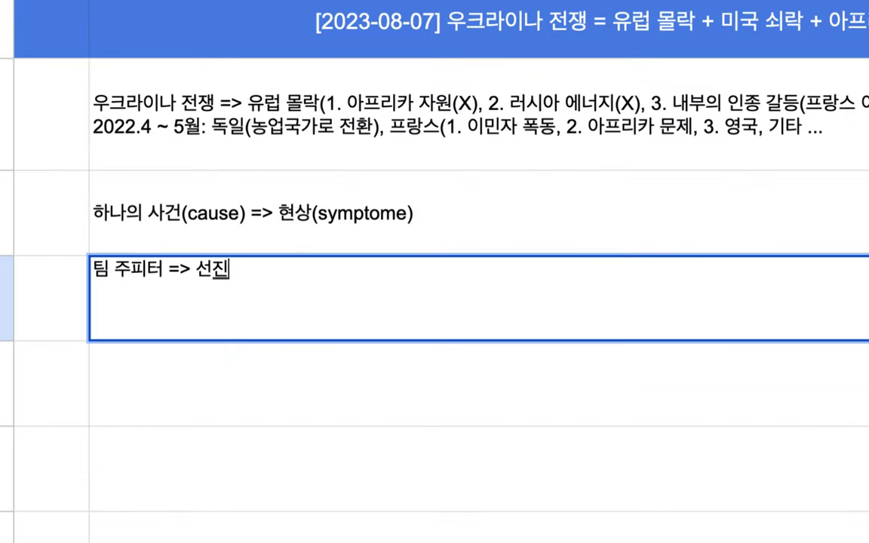
{"action": "type", "text": "국은 없다. 의"}
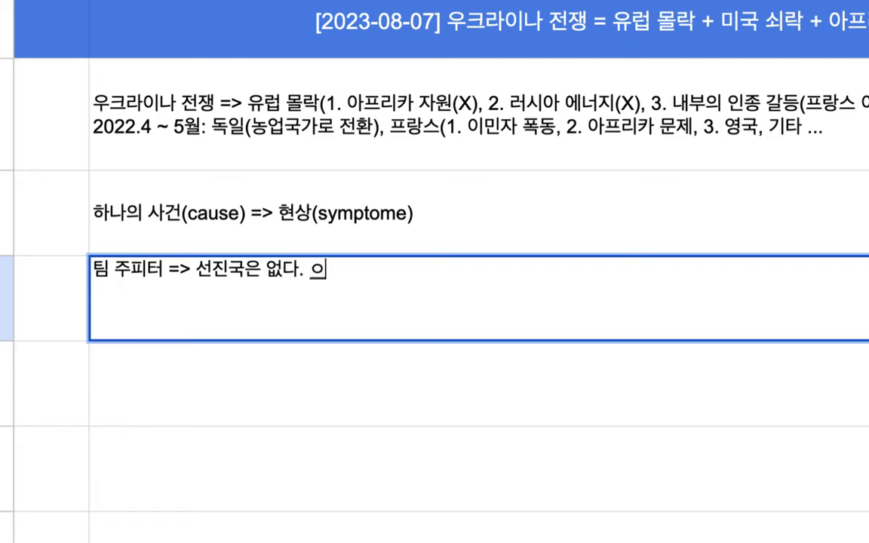
{"action": "key", "text": "BackSpace"}
{"action": "type", "text": "유럽이"}
{"action": "type", "text": "날ㄹ"}
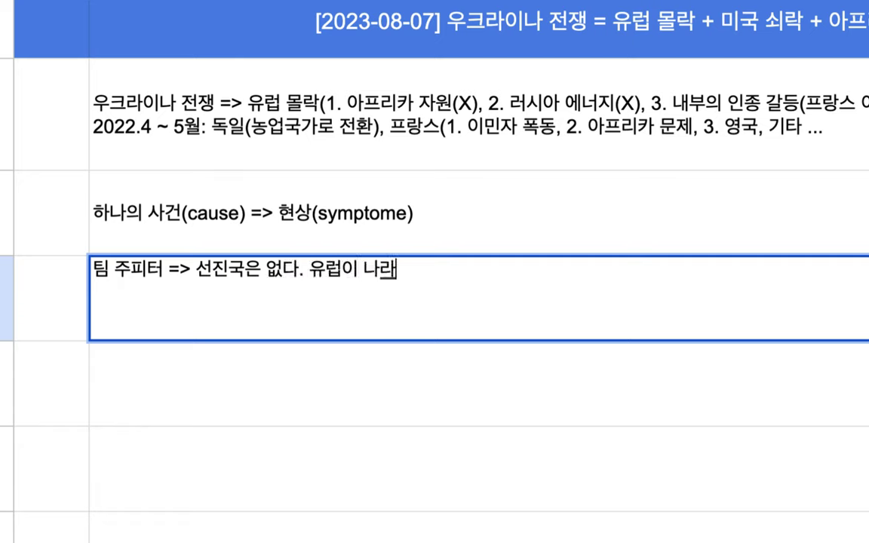
{"action": "type", "text": "ㅣ"}
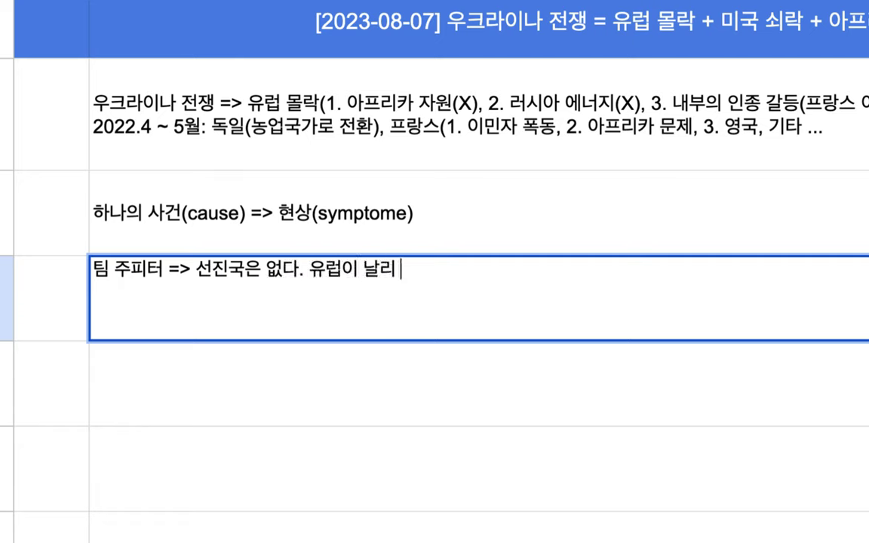
{"action": "key", "text": "BackSpace"}
{"action": "type", "text": "ㅣㄹ 1경"}
{"action": "type", "text": "(1만 조)"}
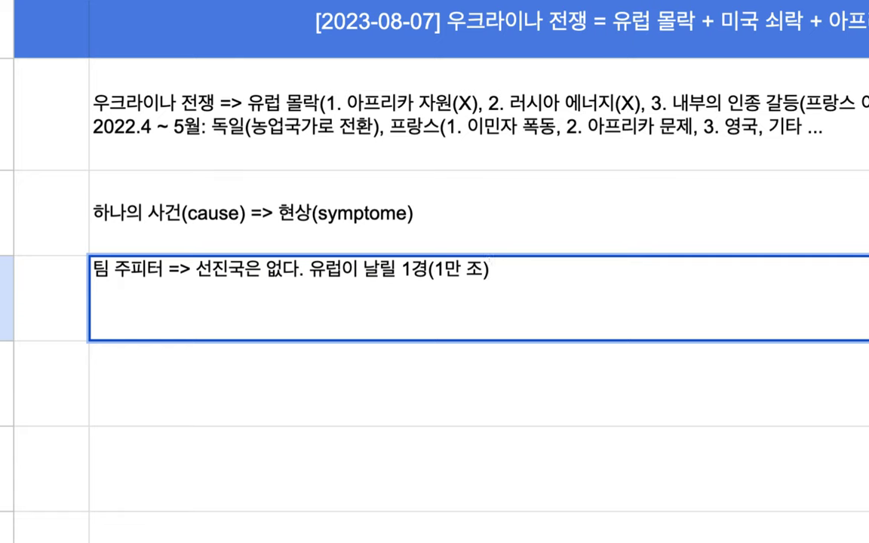
{"action": "type", "text": "..."}
Review the B4 note alongside the "아프리카 자원(X)" point in B2, and clear B4
{"action": "left_click", "coordinate": [204, 270]}
{"action": "left_click_drag", "start_coordinate": [209, 270], "coordinate": [547, 272]}
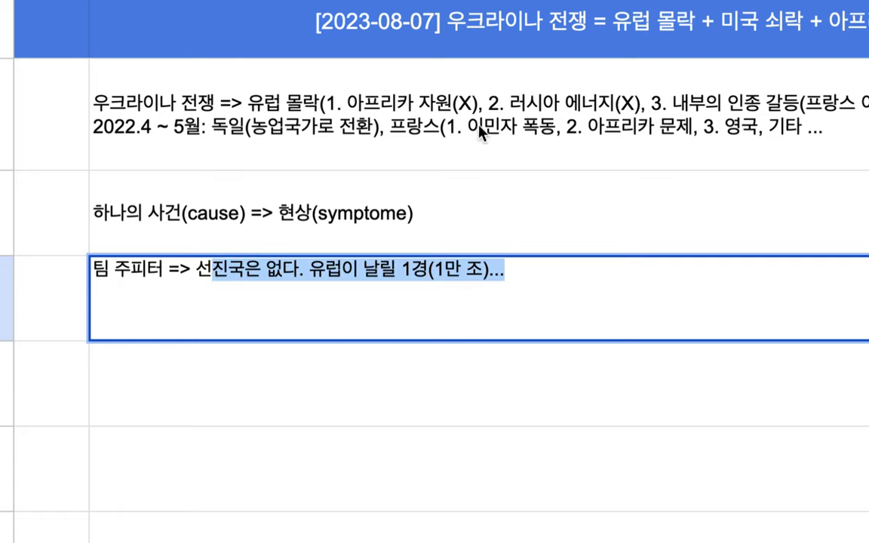
{"action": "double_click", "coordinate": [442, 113]}
{"action": "left_click_drag", "start_coordinate": [343, 72], "coordinate": [479, 71]}
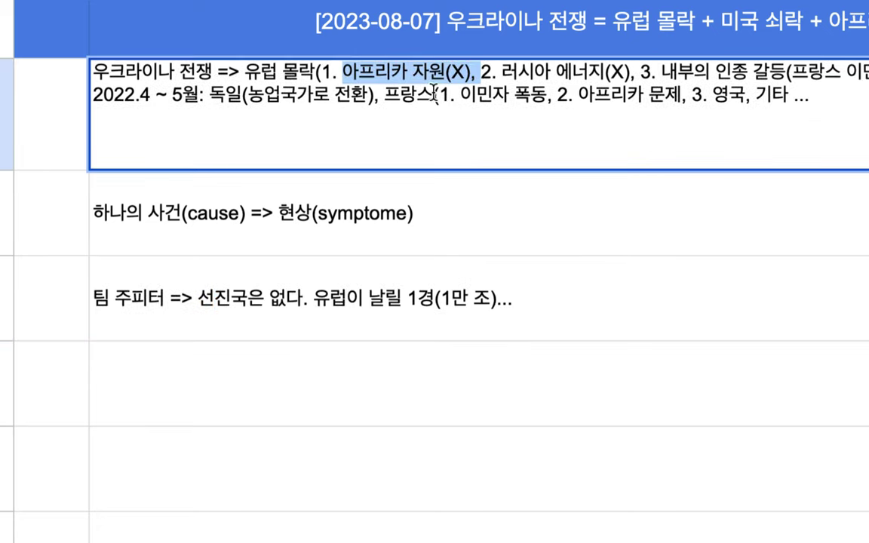
{"action": "left_click", "coordinate": [312, 317]}
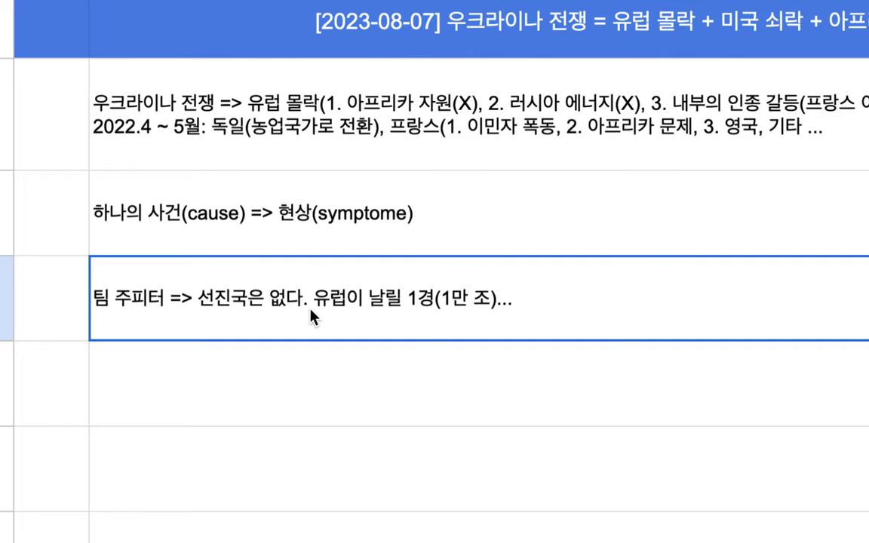
{"action": "key", "text": "Delete"}
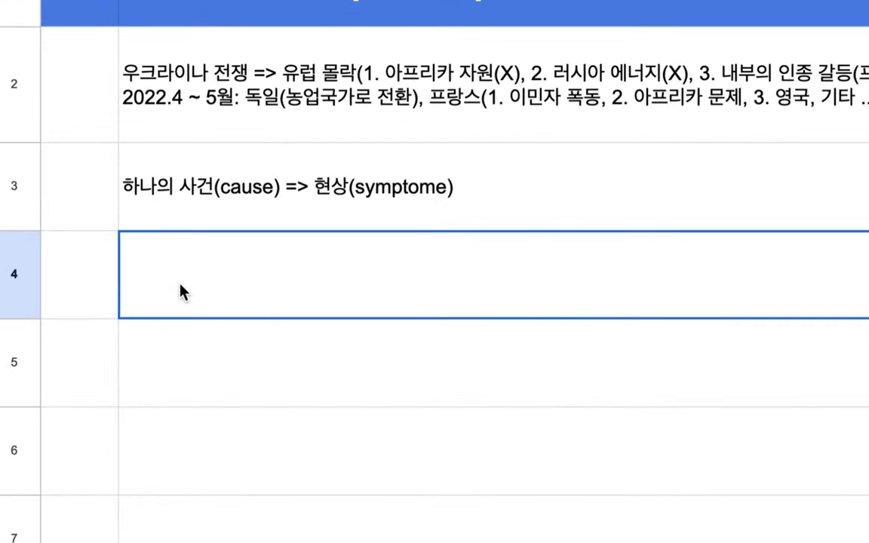
Write "우크라이나 전쟁 => 우크라이나 패배" in the empty cell B4
{"action": "double_click", "coordinate": [184, 290]}
{"action": "type", "text": "우클"}
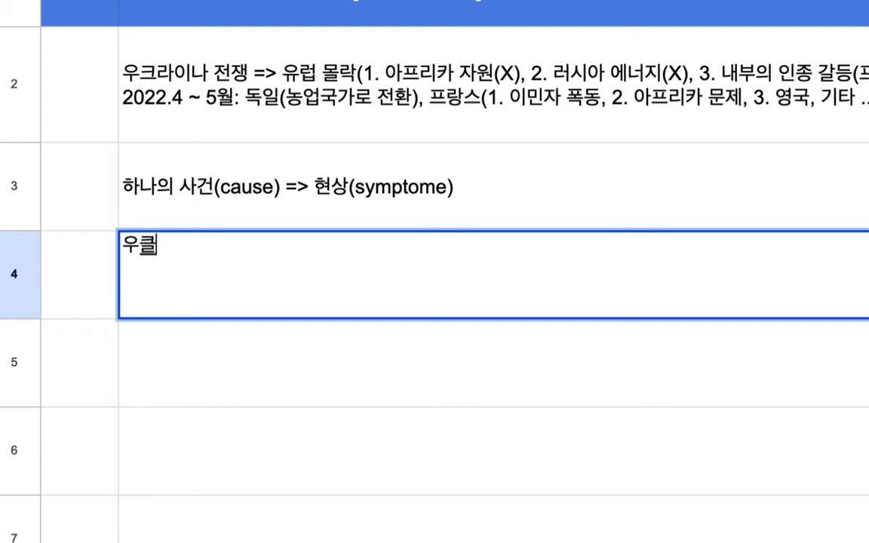
{"action": "type", "text": "라이나 전쟁"}
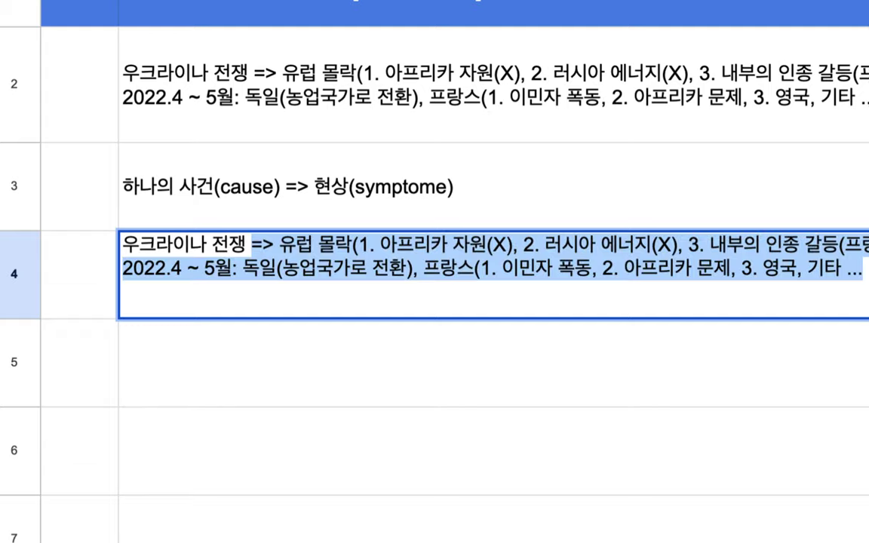
{"action": "type", "text": " => 우크라이"}
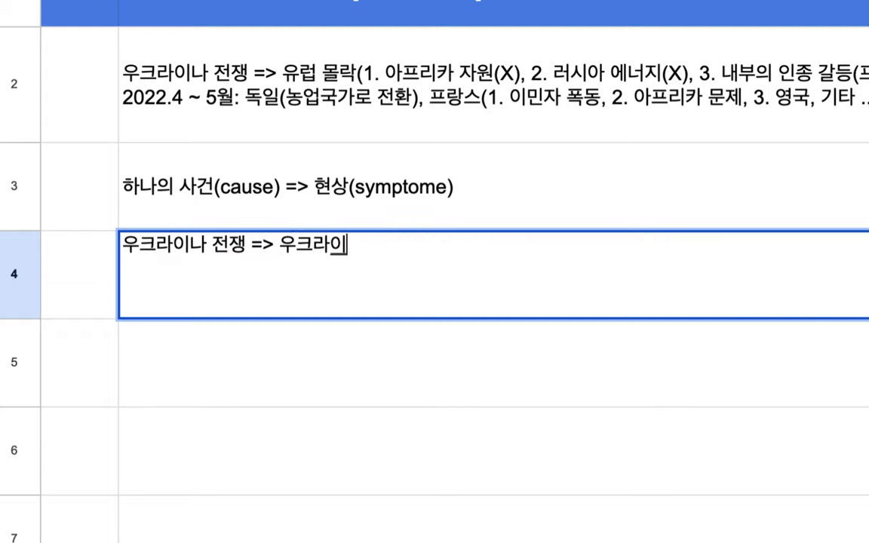
{"action": "type", "text": "나 패배"}
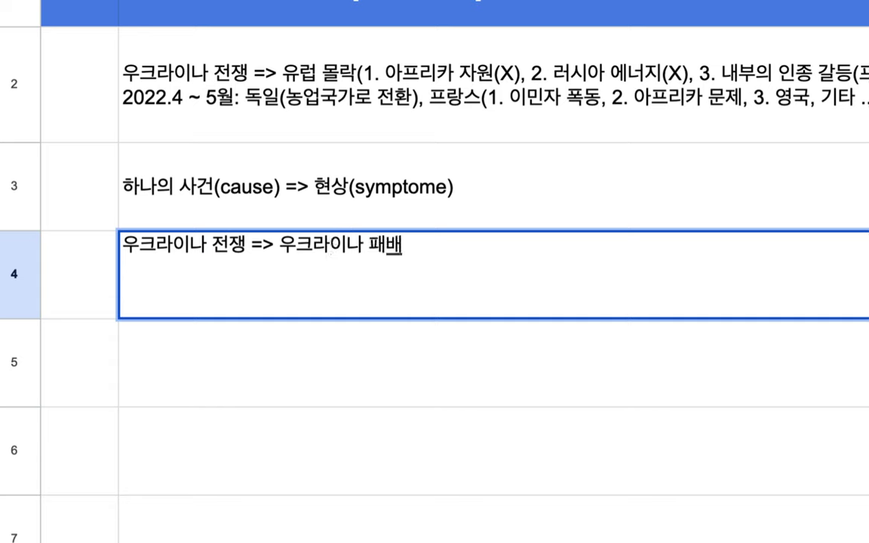
Extend the B4 note with "=> EU + 미국의 쇠락 => 프랑스에 반기"
{"action": "type", "text": " => EU"}
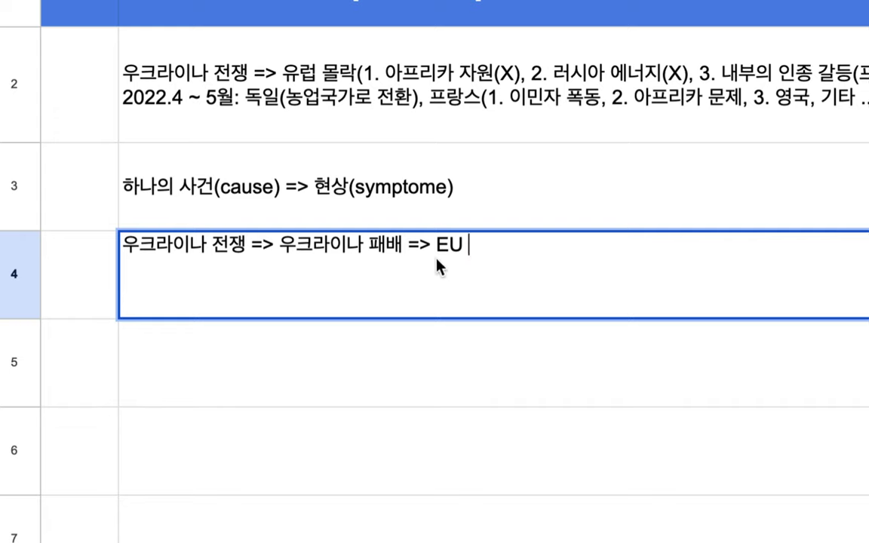
{"action": "type", "text": "+ al"}
{"action": "key", "text": "BackSpace"}
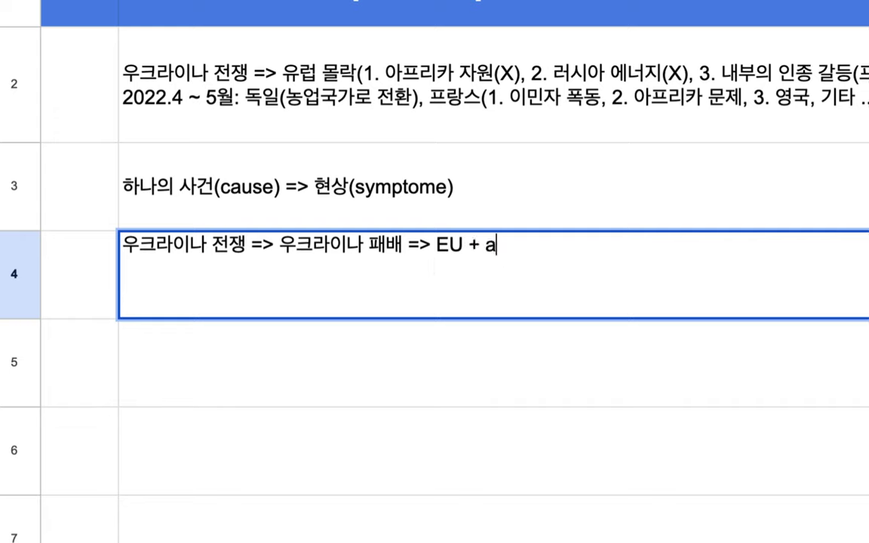
{"action": "key", "text": "BackSpace"}
{"action": "type", "text": "미국의 쇠락"}
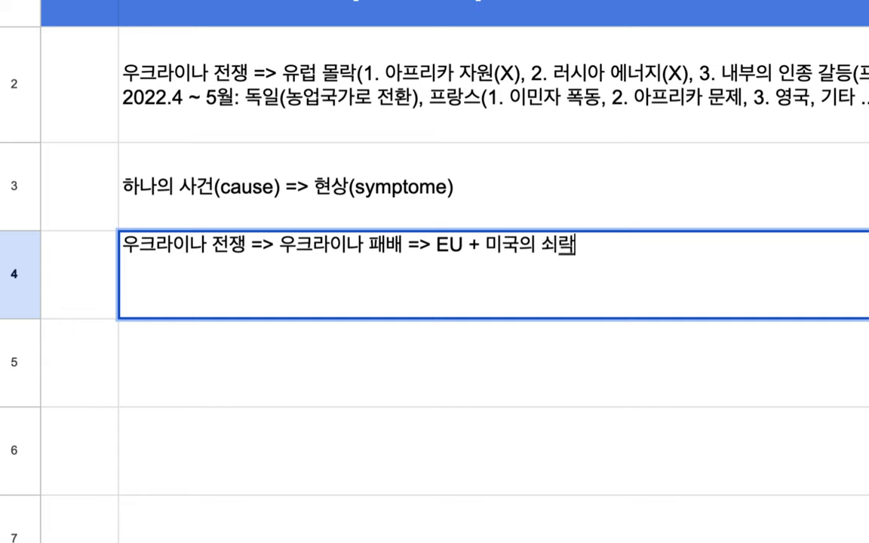
{"action": "type", "text": " =>"}
{"action": "type", "text": "프랑스"}
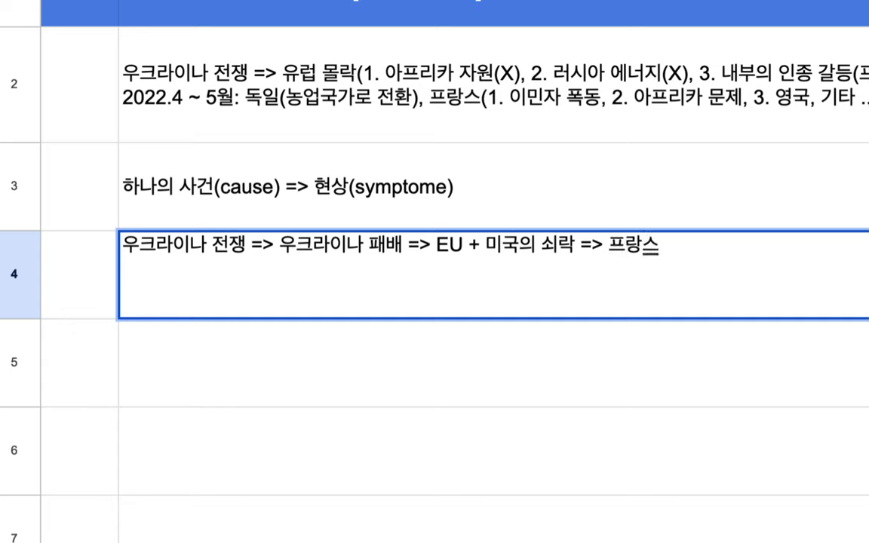
{"action": "type", "text": "에 반기"}
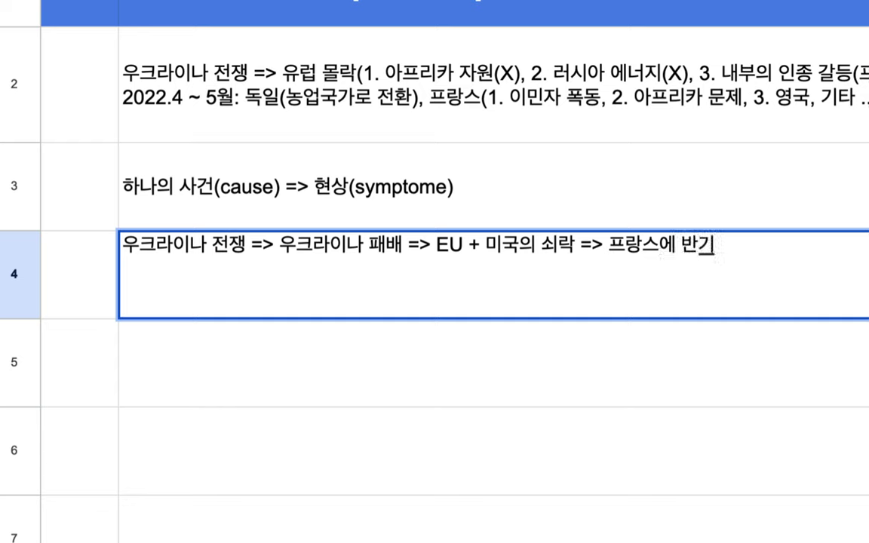
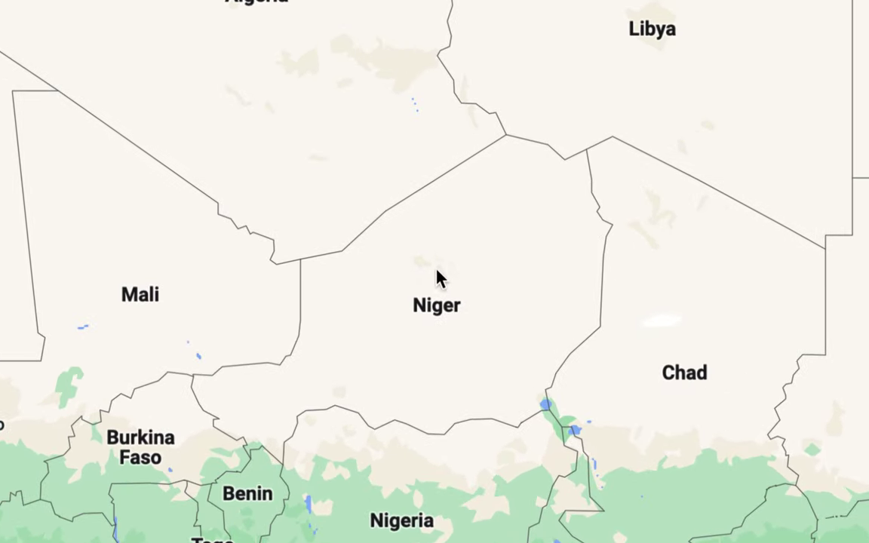
Examine Niger and Nigeria on the Africa map, and shift it to view Europe and the Mediterranean
{"action": "mouse_move", "coordinate": [445, 317]}
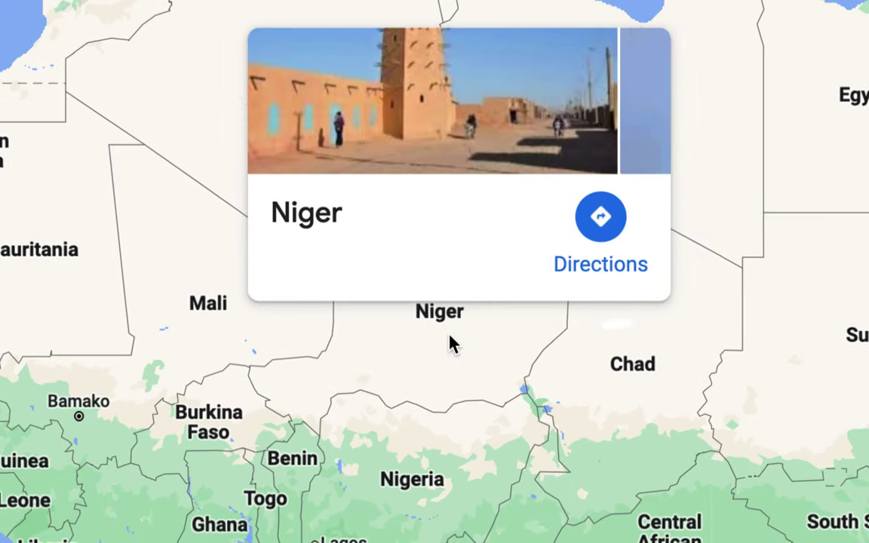
{"action": "left_click_drag", "start_coordinate": [451, 388], "coordinate": [469, 269]}
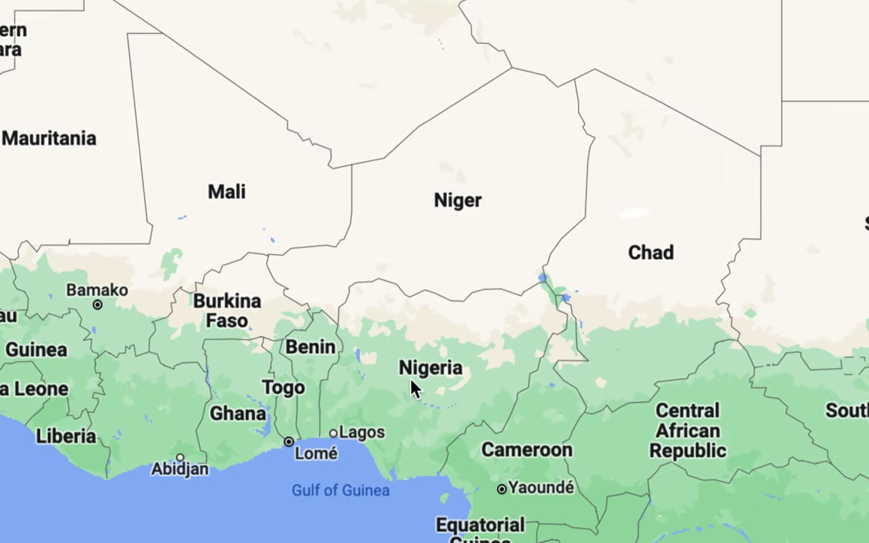
{"action": "mouse_move", "coordinate": [445, 377]}
{"action": "mouse_move", "coordinate": [444, 215]}
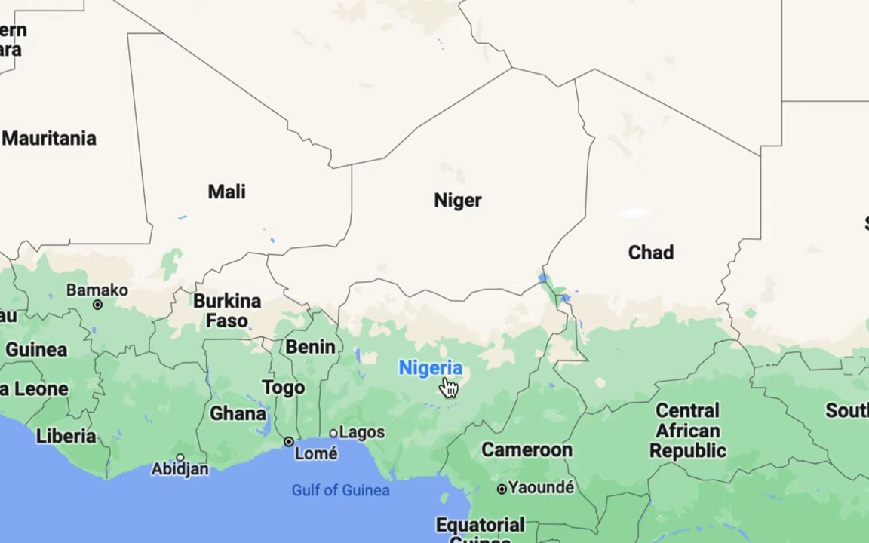
{"action": "mouse_move", "coordinate": [411, 375]}
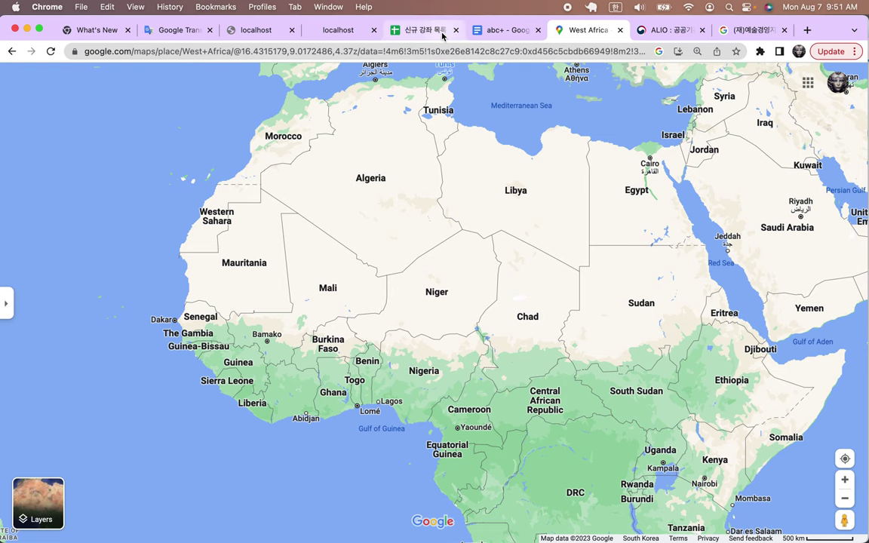
{"action": "left_click_drag", "start_coordinate": [399, 198], "coordinate": [358, 414]}
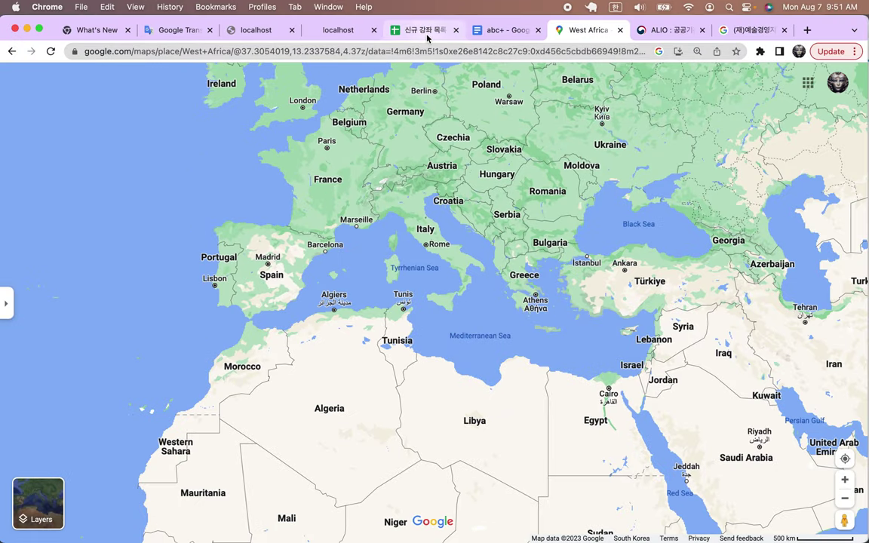
Return to the Google Sheets notes and review "내부의 인종 갈등(프랑스 이민자 폭동)" in B2
{"action": "left_click", "coordinate": [397, 30]}
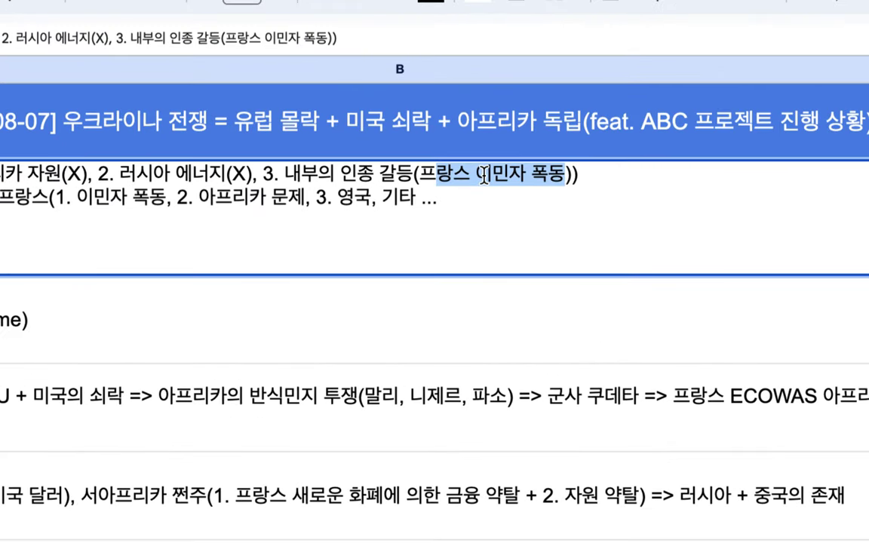
{"action": "left_click_drag", "start_coordinate": [459, 174], "coordinate": [451, 175]}
{"action": "left_click", "coordinate": [438, 174]}
{"action": "left_click_drag", "start_coordinate": [298, 175], "coordinate": [554, 174]}
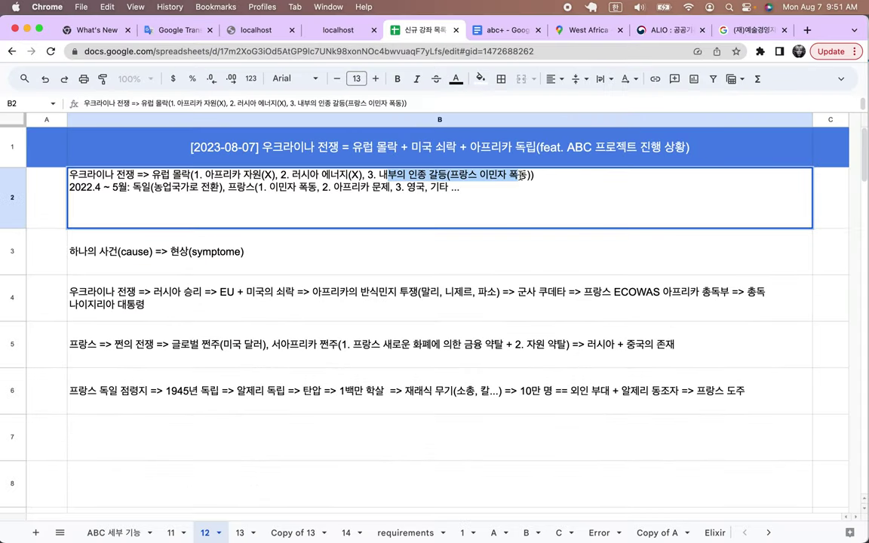
In B3, correct "symptome" to "symptom" and extend the cause to "cause = 중국의 경제력 부상"
{"action": "left_click", "coordinate": [316, 273]}
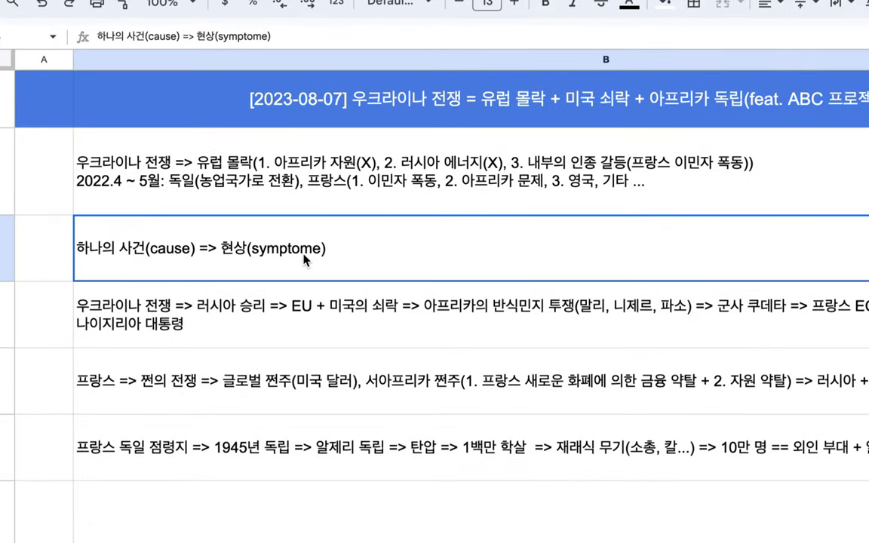
{"action": "double_click", "coordinate": [312, 226]}
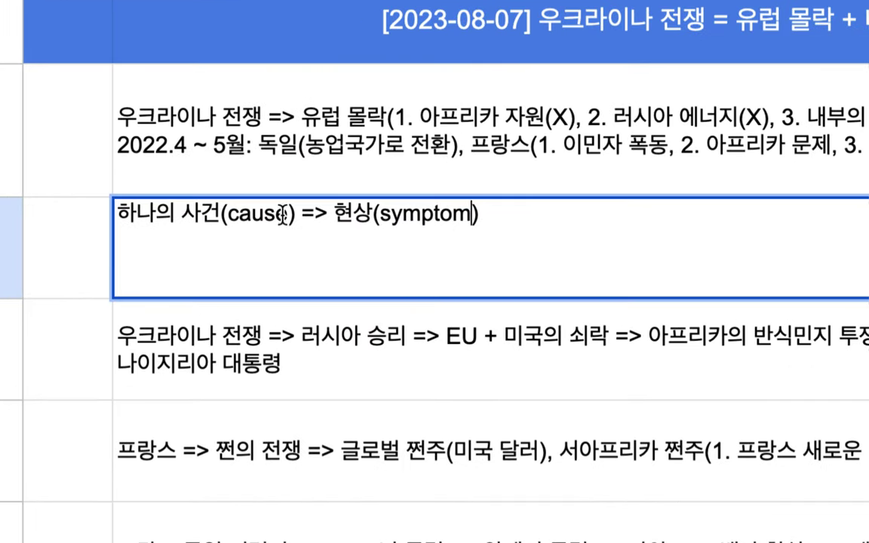
{"action": "left_click", "coordinate": [208, 225]}
{"action": "type", "text": "= 중국의"}
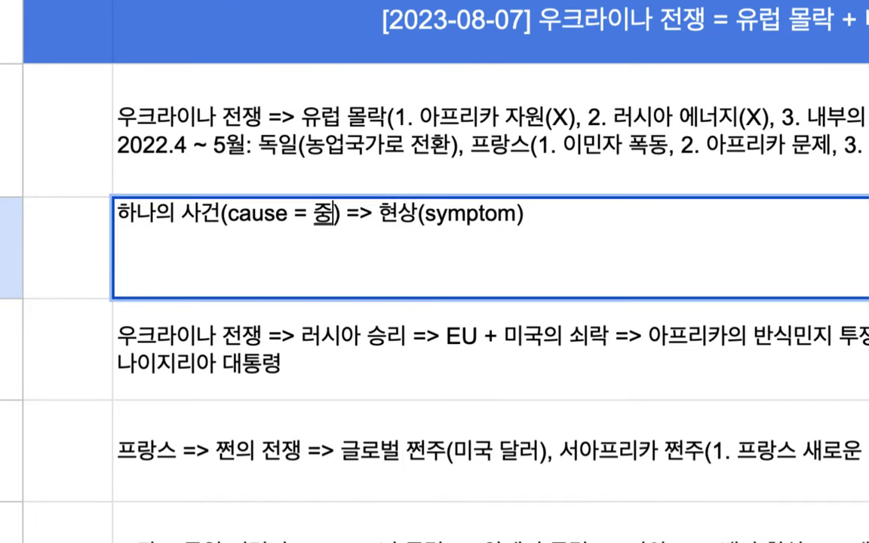
{"action": "type", "text": " 경제력 붕"}
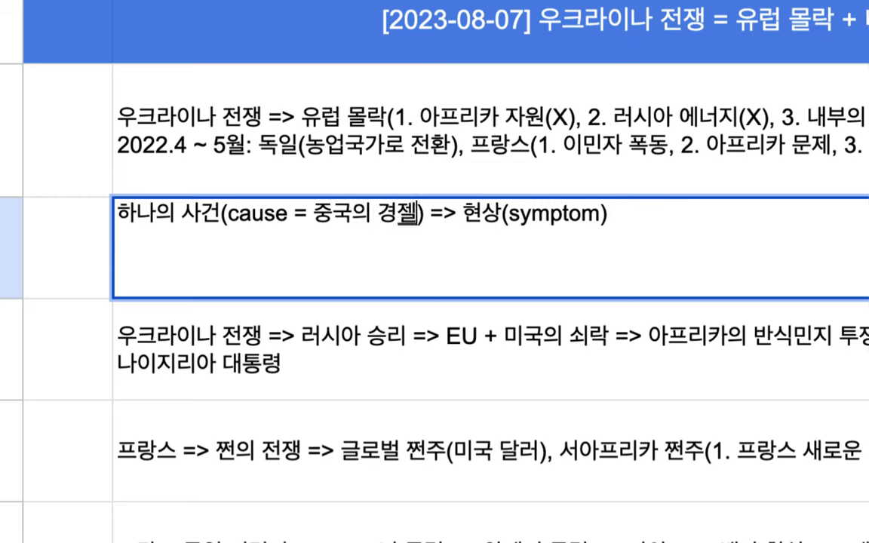
{"action": "type", "text": "상"}
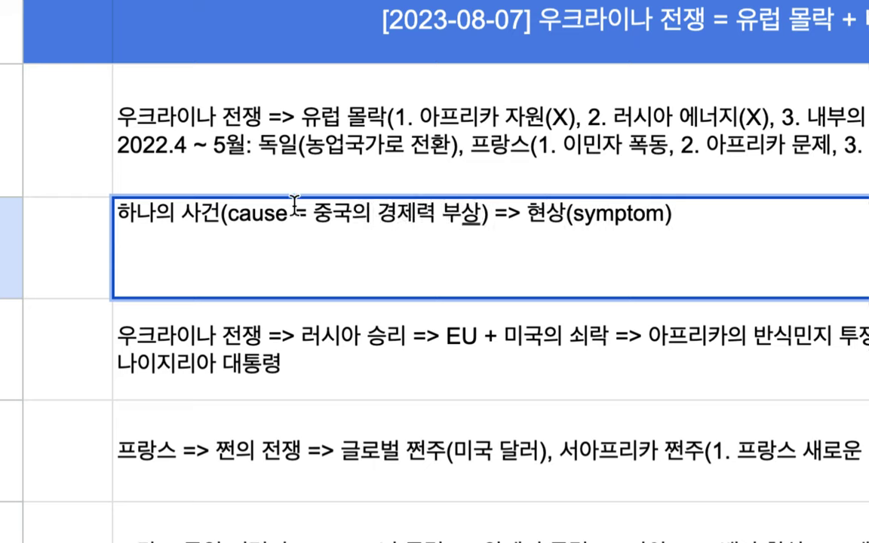
Review the cause written in B3 and "1. 아프리카 자원(X), 2. 러시아 에너지(X)" in B2
{"action": "left_click", "coordinate": [507, 214]}
{"action": "left_click_drag", "start_coordinate": [507, 213], "coordinate": [226, 202]}
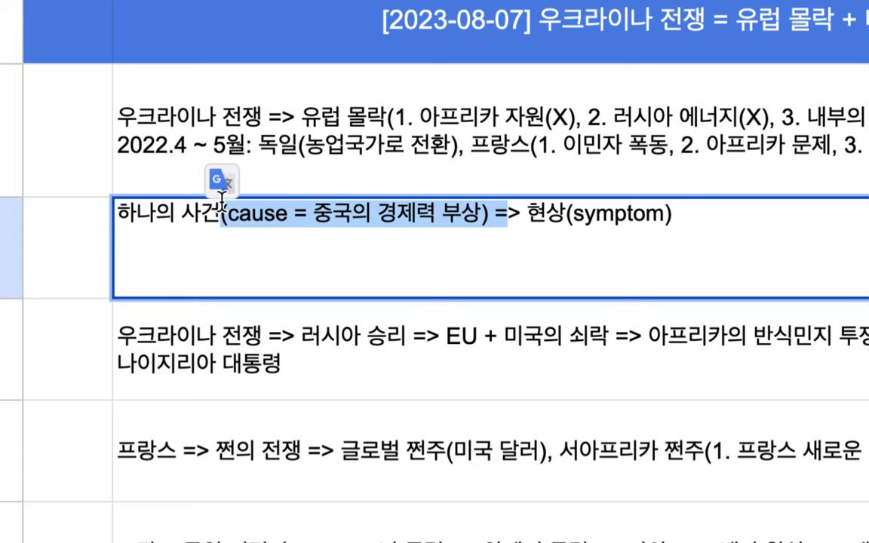
{"action": "double_click", "coordinate": [387, 117]}
{"action": "left_click_drag", "start_coordinate": [381, 79], "coordinate": [655, 85]}
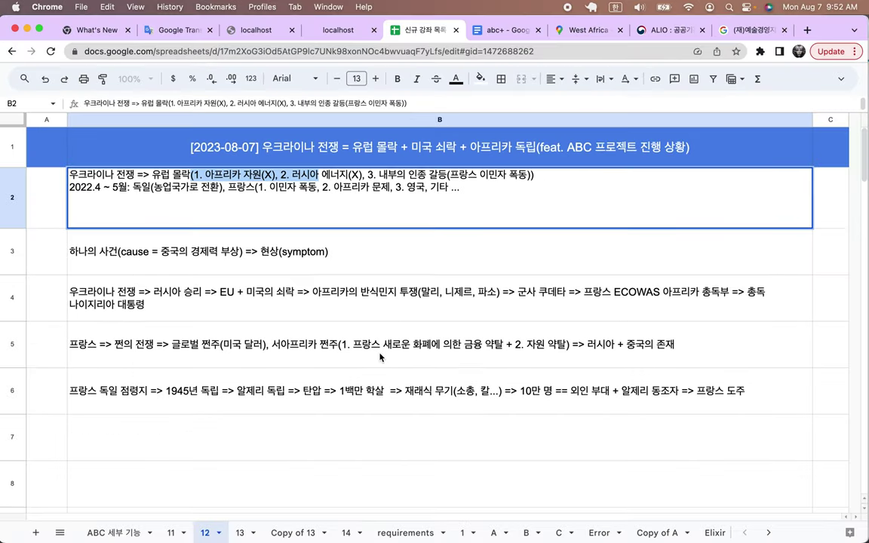
{"action": "left_click", "coordinate": [380, 359]}
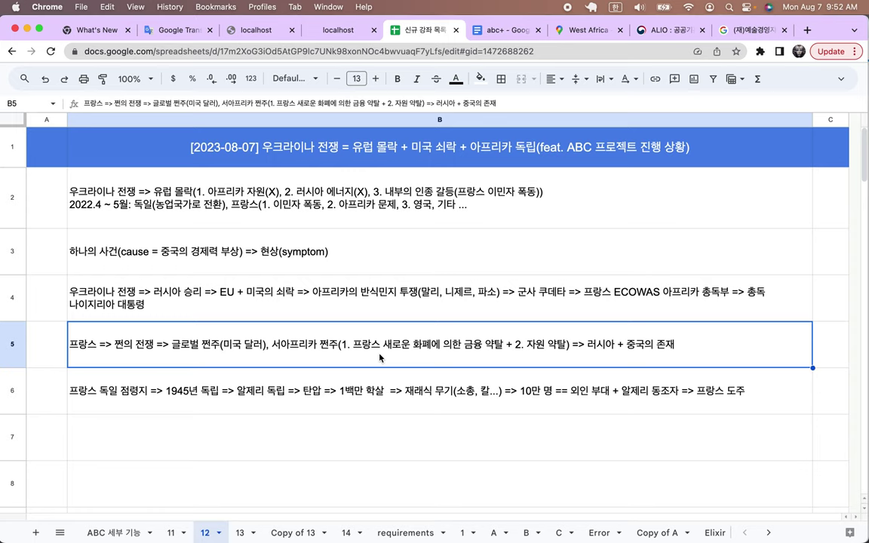
Switch to YouTube, search for "chas freeman" and look through the videos about U.S. strategy toward China
{"action": "left_click", "coordinate": [752, 28]}
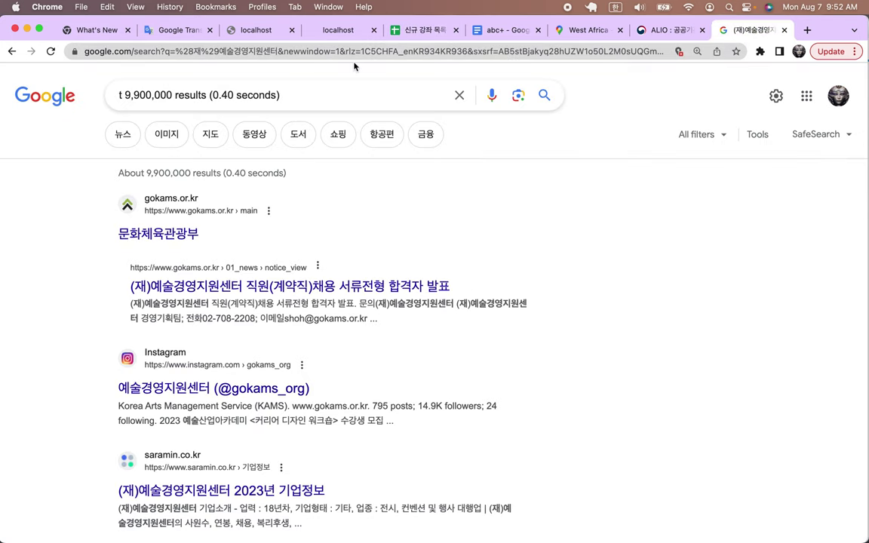
{"action": "left_click", "coordinate": [279, 51]}
{"action": "type", "text": "youtube.com"}
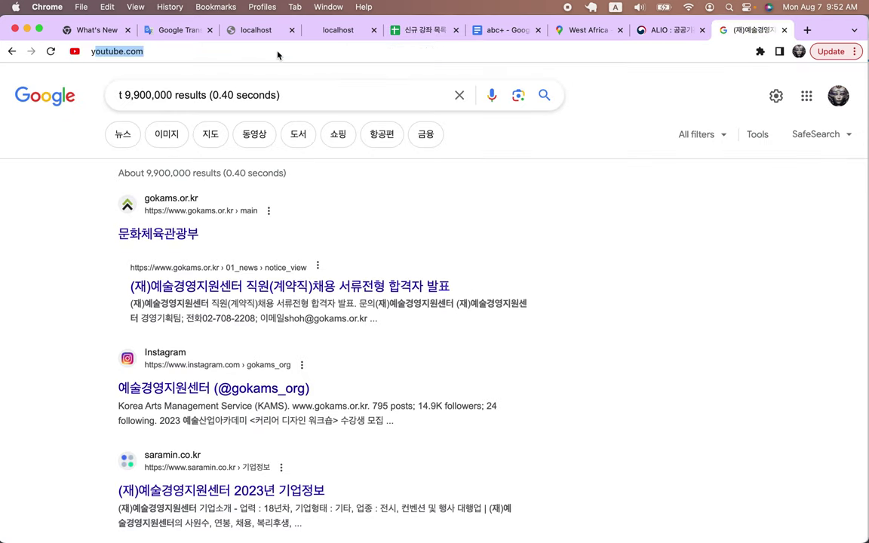
{"action": "key", "text": "Return"}
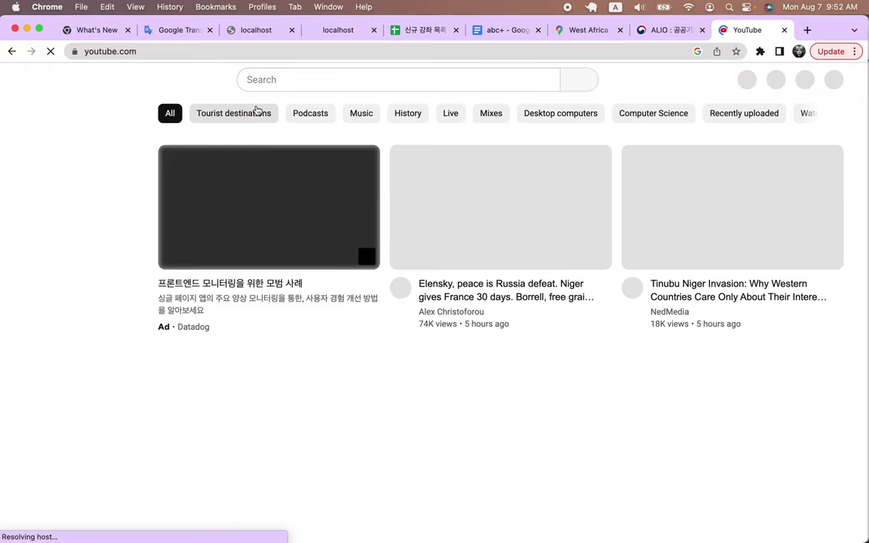
{"action": "left_click", "coordinate": [306, 77]}
{"action": "type", "text": "c"}
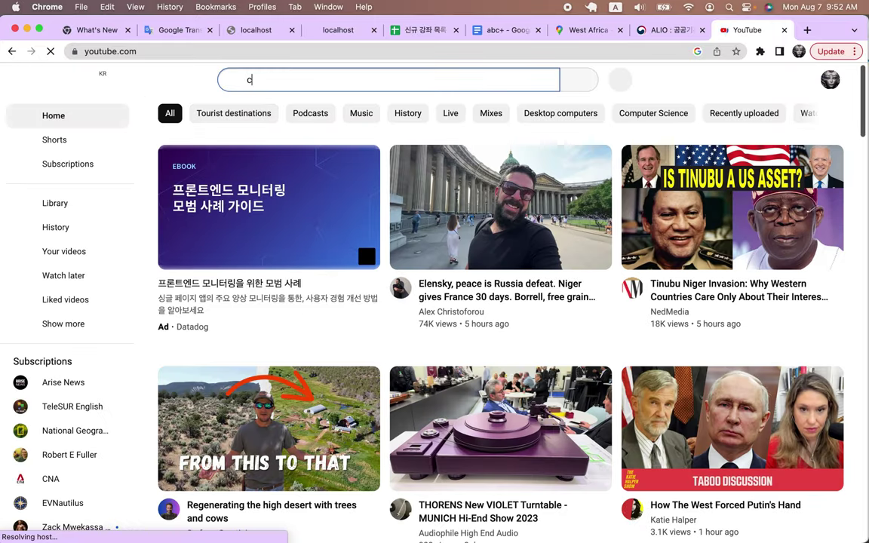
{"action": "type", "text": "has fre"}
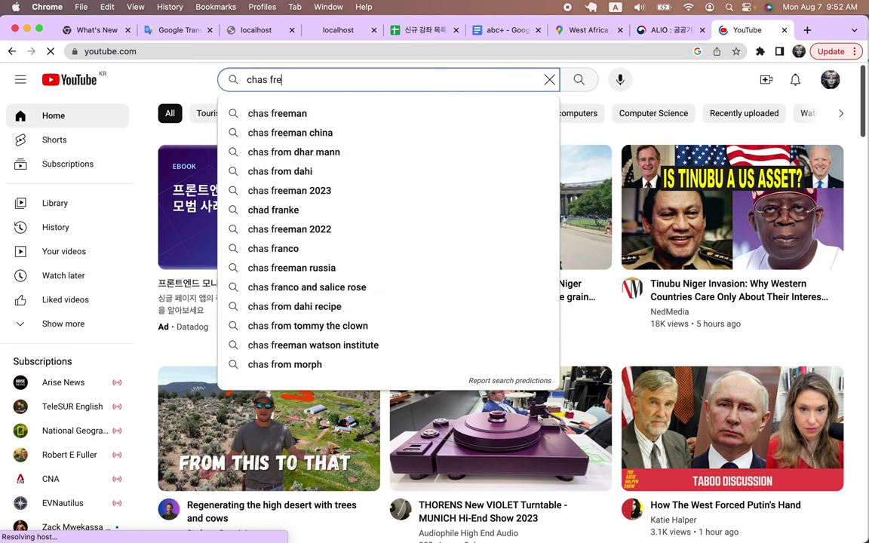
{"action": "type", "text": "eman"}
{"action": "key", "text": "Return"}
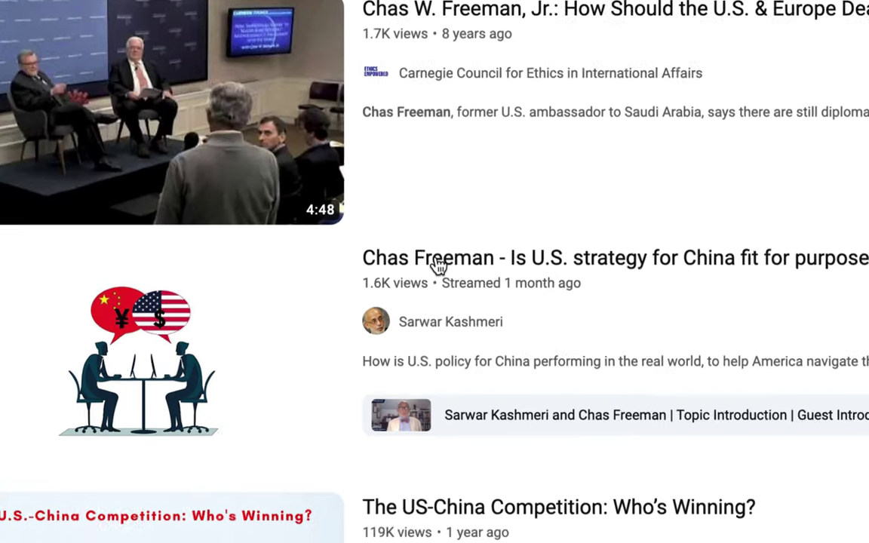
{"action": "mouse_move", "coordinate": [419, 266]}
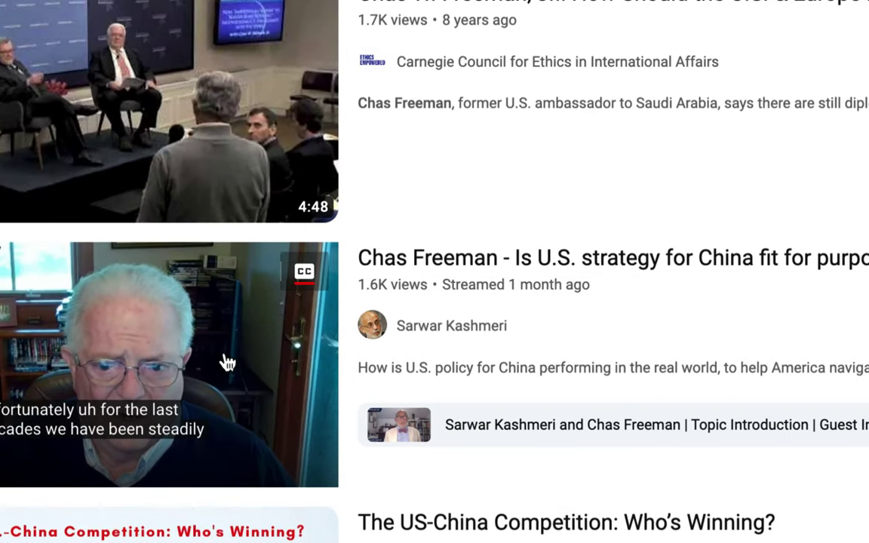
{"action": "scroll", "coordinate": [111, 385], "scroll_direction": "down", "scroll_amount": 1}
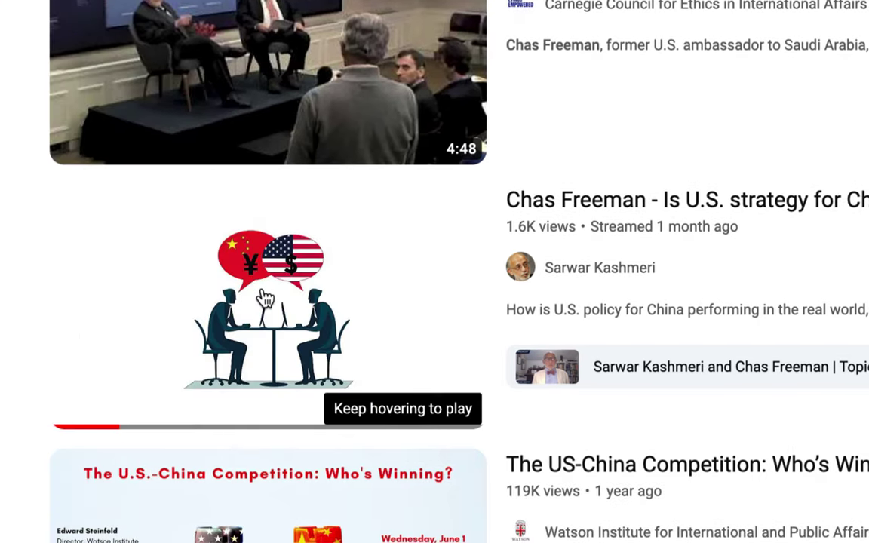
{"action": "mouse_move", "coordinate": [266, 299]}
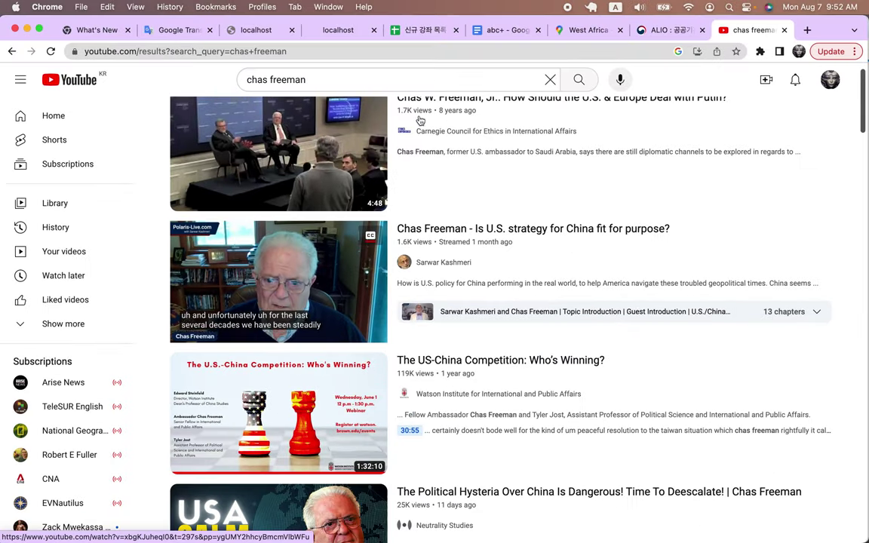
Return to the Google Sheets notes and write "미국의 대외 정책 => kissinger ... freeman" in the empty cell B7
{"action": "left_click", "coordinate": [415, 31]}
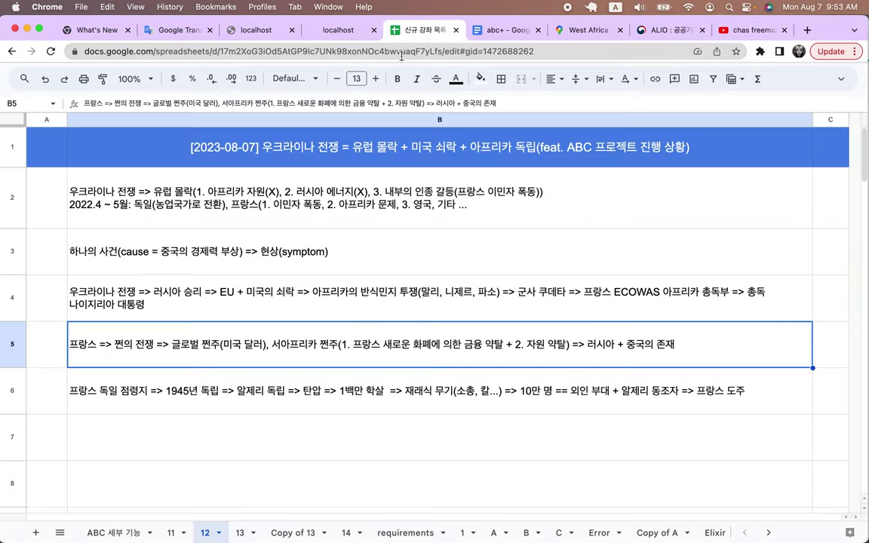
{"action": "double_click", "coordinate": [113, 434]}
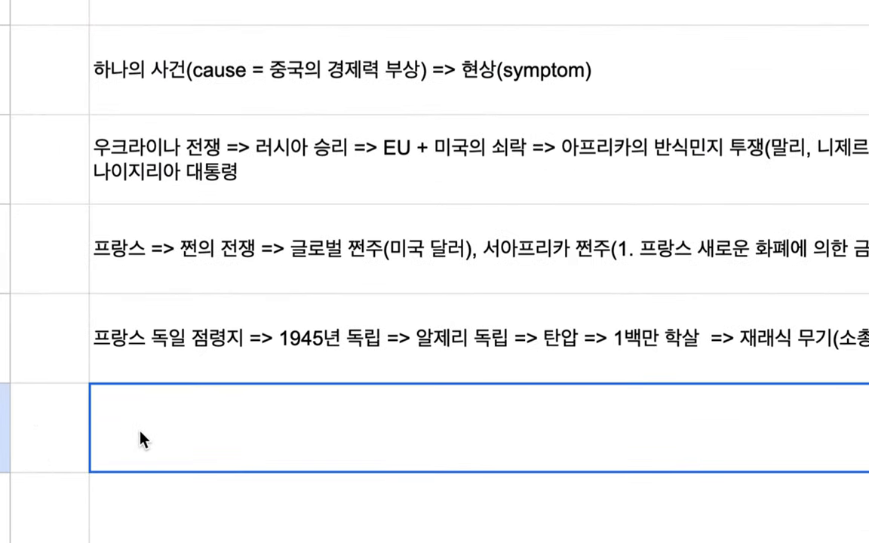
{"action": "type", "text": "alr"}
{"action": "key", "text": "BackSpace"}
{"action": "key", "text": "BackSpace"}
{"action": "key", "text": "BackSpace"}
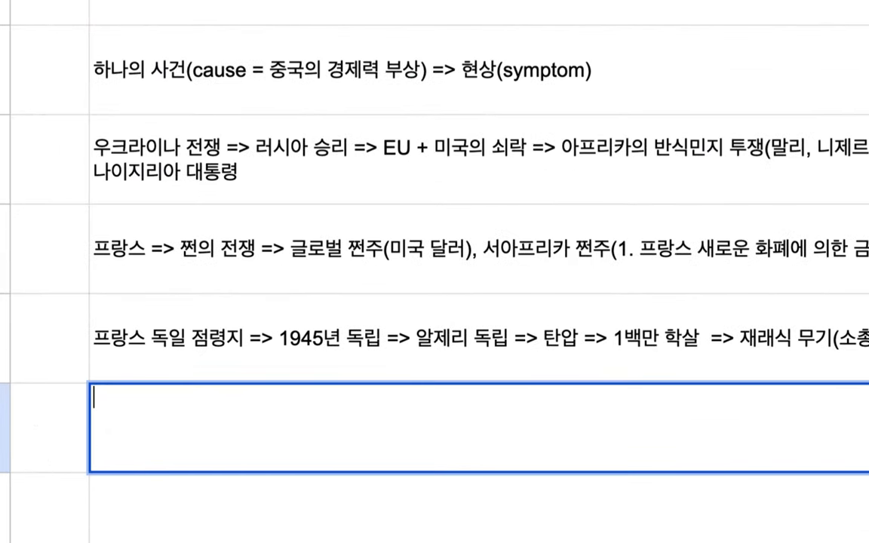
{"action": "type", "text": "ㅁ미국의 대외 "}
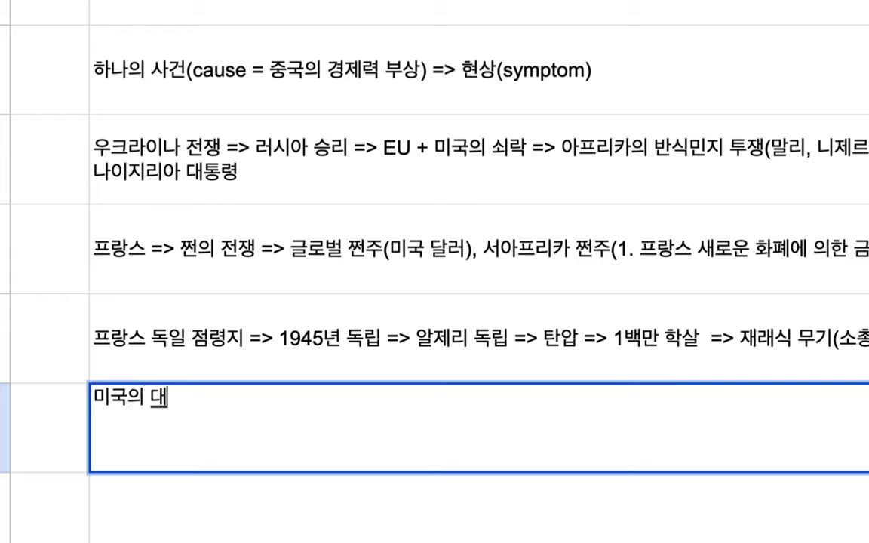
{"action": "type", "text": "정책"}
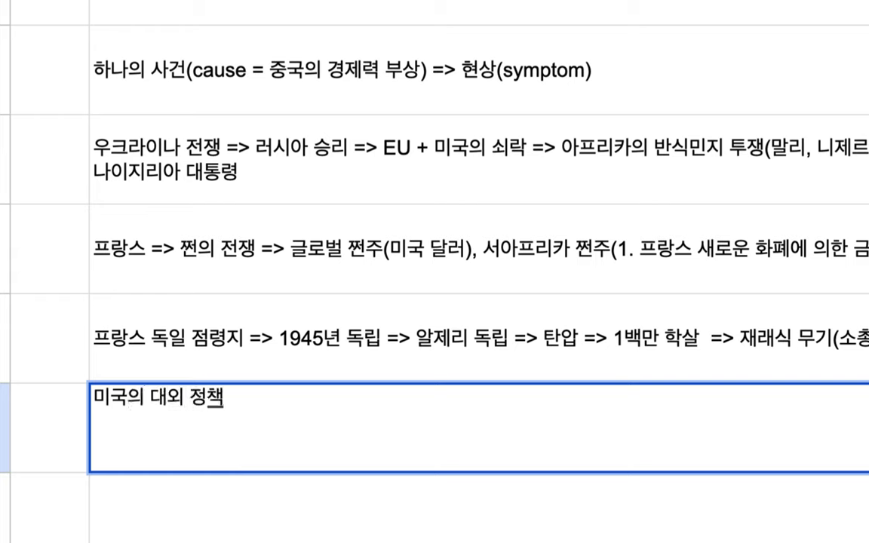
{"action": "type", "text": " => kissinger"}
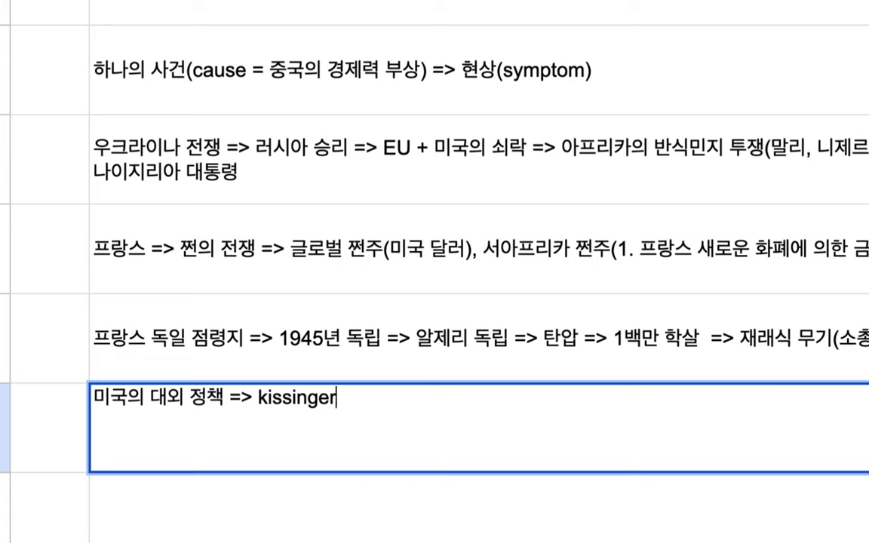
{"action": "type", "text": " ... freeman"}
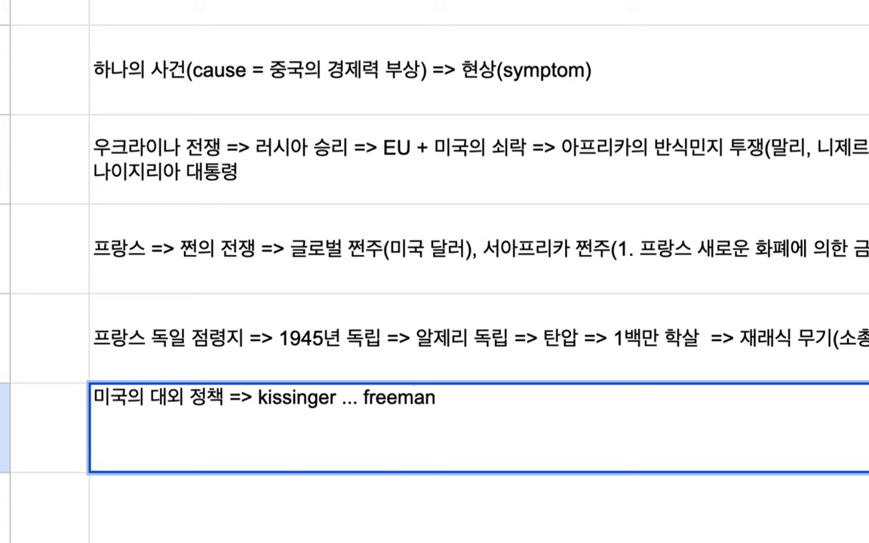
Try the spelling "kissiner" for the first name in the B7 note
{"action": "left_click", "coordinate": [258, 399]}
{"action": "key", "text": "BackSpace"}
{"action": "double_click", "coordinate": [264, 399]}
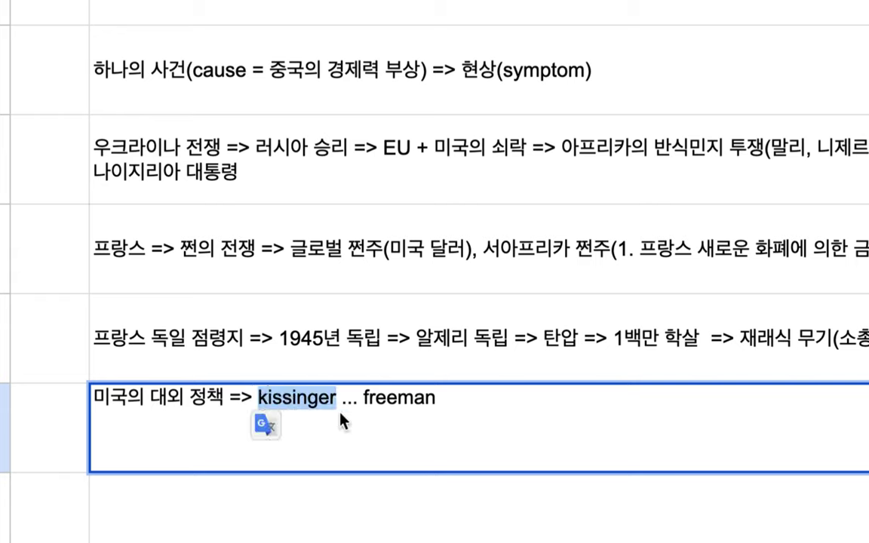
{"action": "left_click", "coordinate": [318, 399]}
{"action": "key", "text": "BackSpace"}
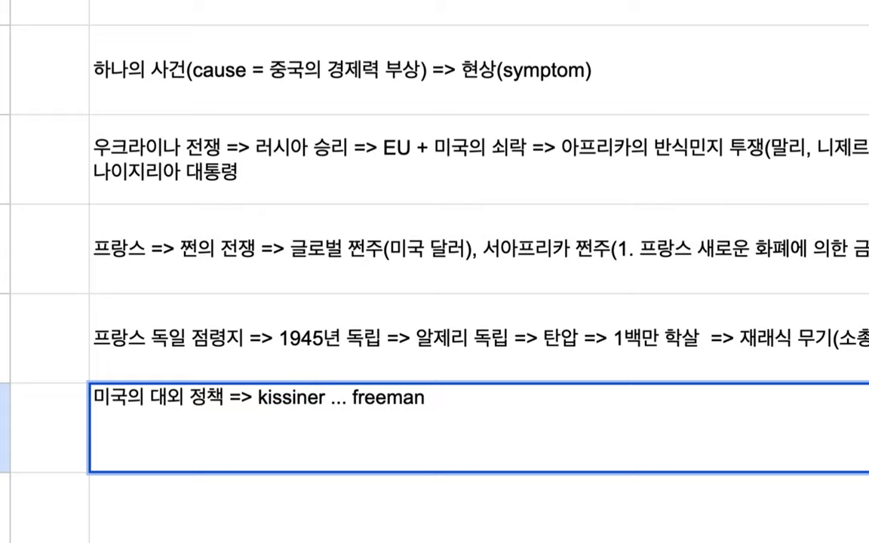
Copy "kissiner" from B7 and check its spelling against the search suggestions in a new browser tab
{"action": "double_click", "coordinate": [306, 398]}
{"action": "key", "text": "super+c"}
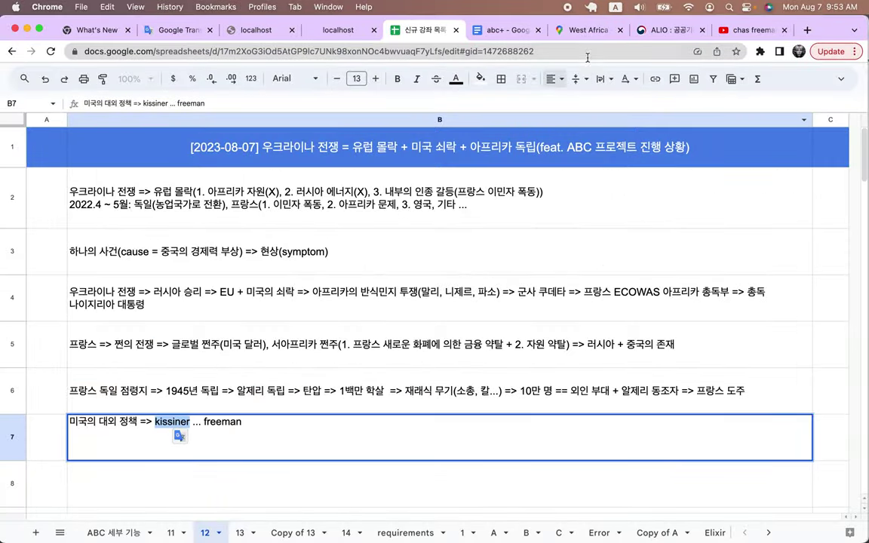
{"action": "left_click", "coordinate": [664, 30]}
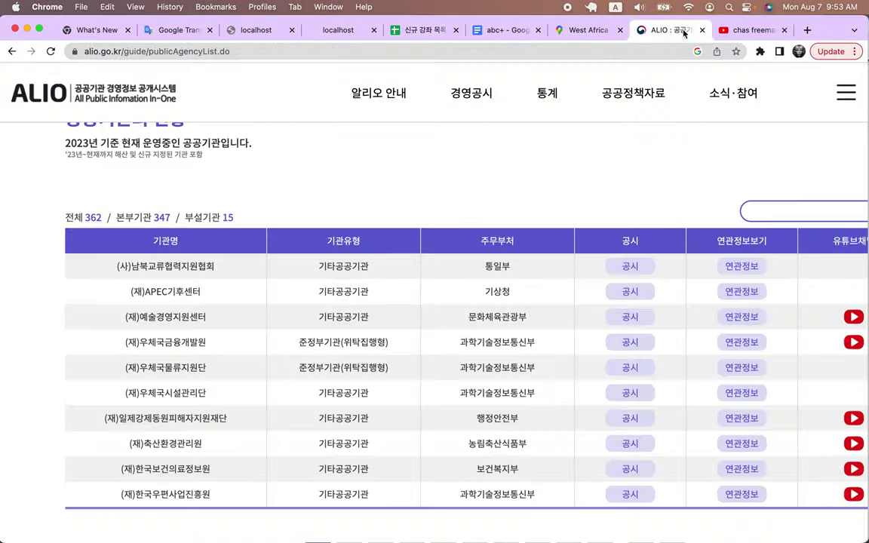
{"action": "left_click", "coordinate": [751, 30]}
{"action": "left_click", "coordinate": [807, 30]}
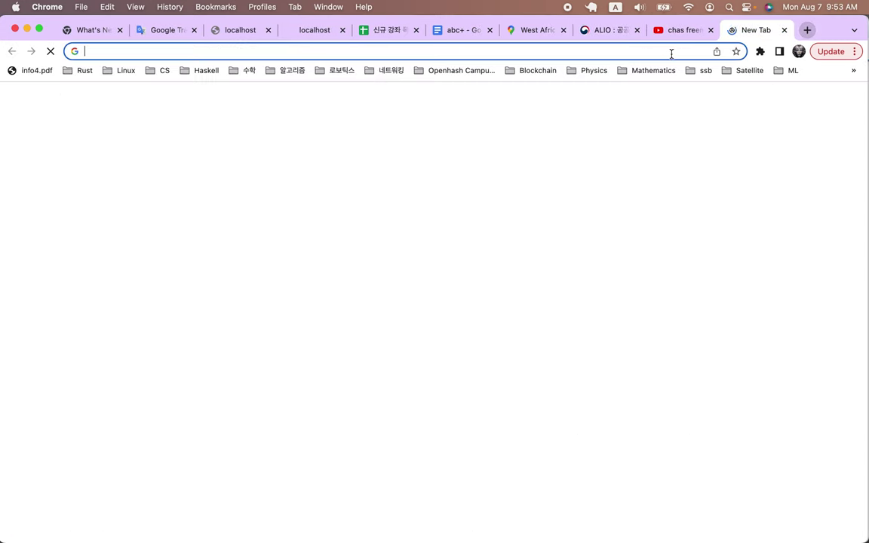
{"action": "key", "text": "super+v"}
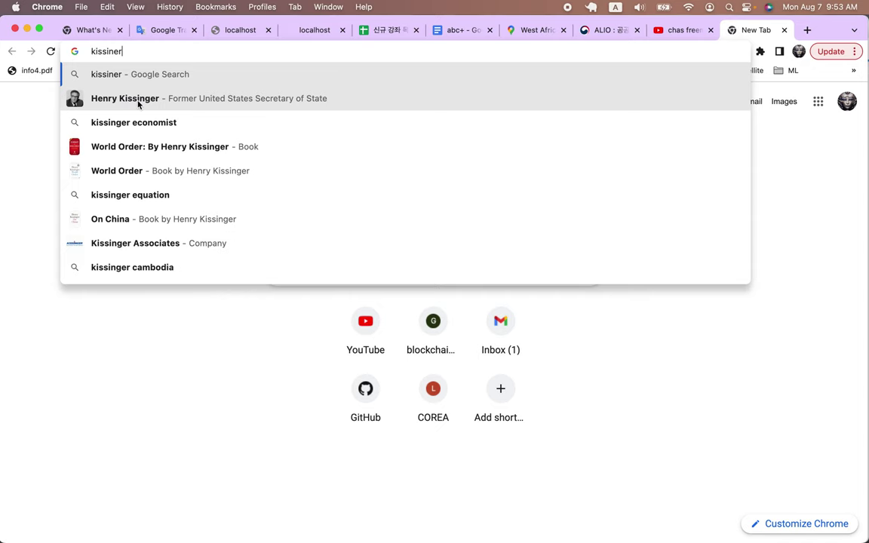
Return to the Google Sheets notes and correct the B7 text to "kissinger ... freeman"
{"action": "left_click", "coordinate": [387, 32]}
{"action": "left_click", "coordinate": [241, 422]}
{"action": "type", "text": "ger ... freeman"}
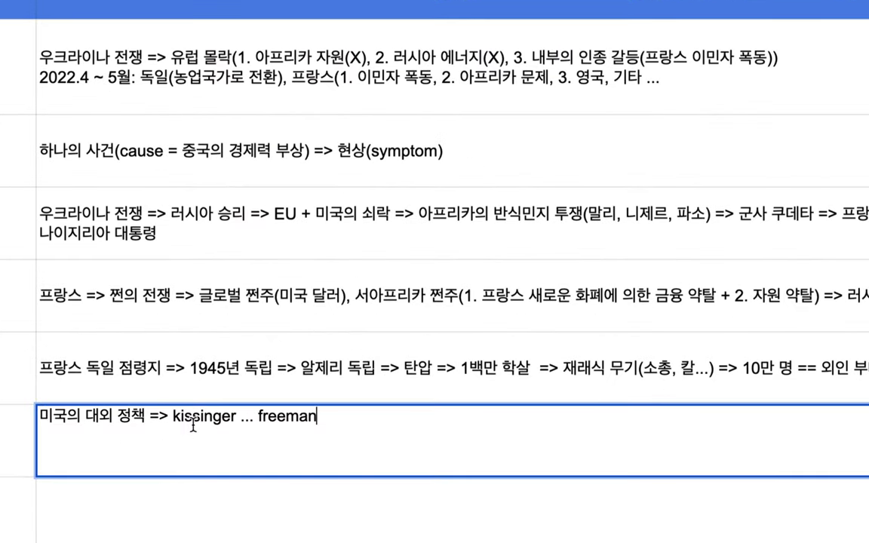
{"action": "left_click_drag", "start_coordinate": [155, 422], "coordinate": [204, 420]}
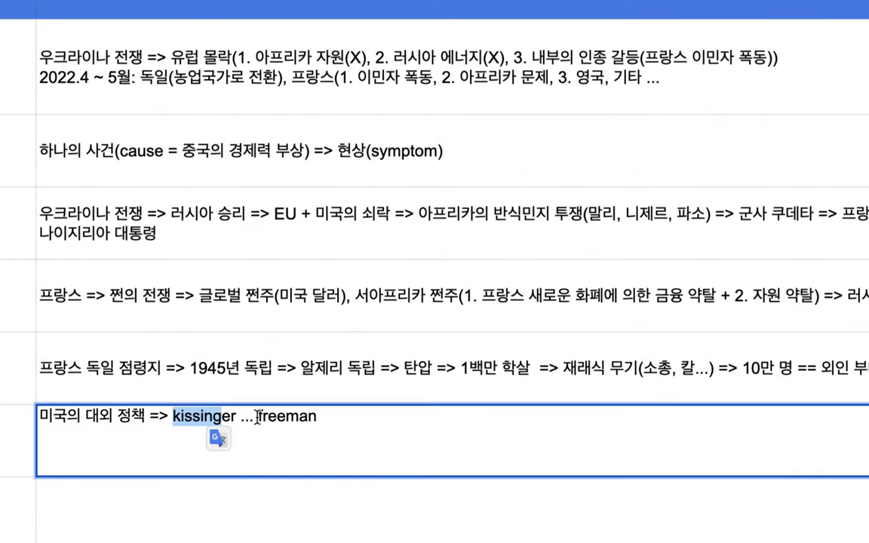
{"action": "left_click_drag", "start_coordinate": [258, 416], "coordinate": [319, 415]}
Add the background text "(예일대 조기 졸업 최우수, 하버드 박사" after "freeman" in the B7 note
{"action": "left_click", "coordinate": [328, 418]}
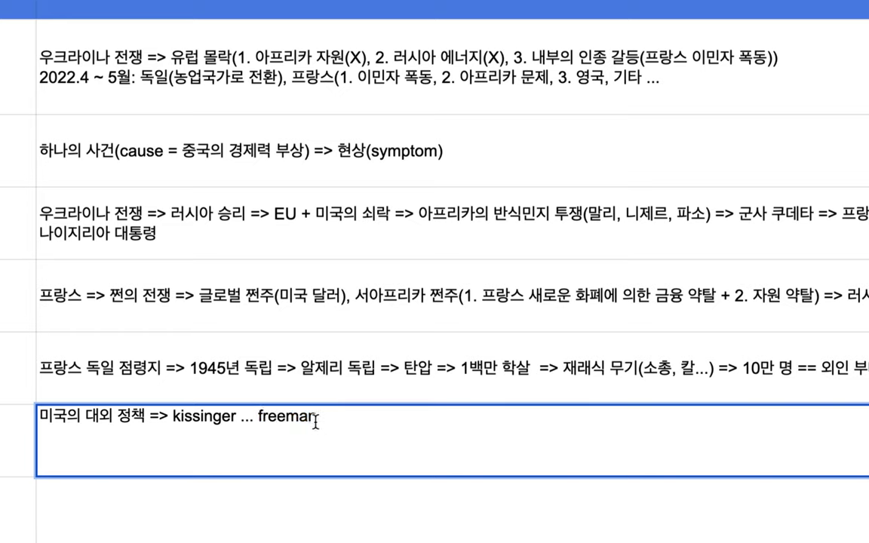
{"action": "type", "text": "(dP"}
{"action": "key", "text": "BackSpace"}
{"action": "key", "text": "BackSpace"}
{"action": "type", "text": "의"}
{"action": "key", "text": "BackSpace"}
{"action": "type", "text": "예일대 ㅈ"}
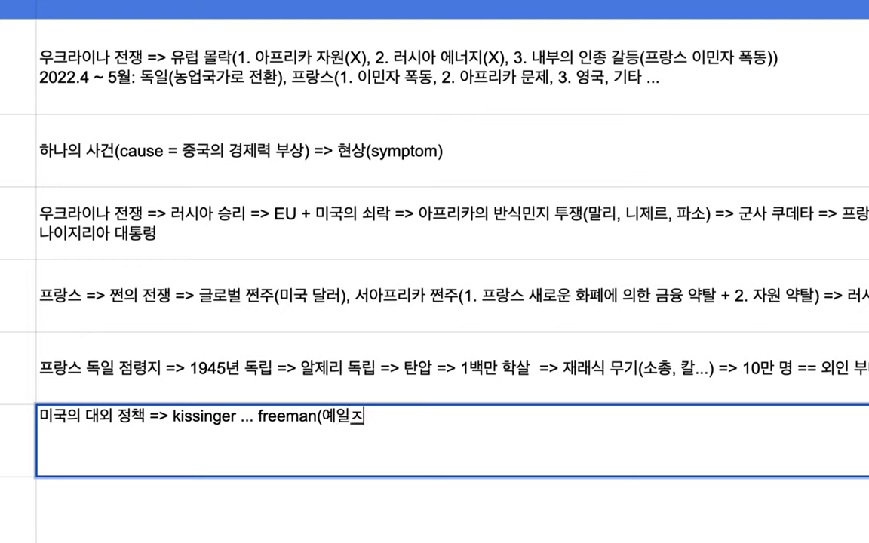
{"action": "type", "text": "ㅗ기 졸업"}
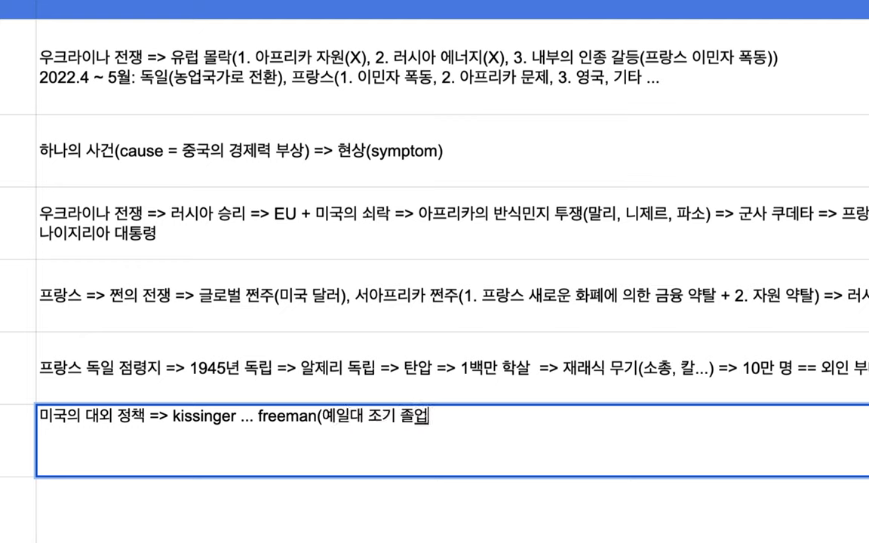
{"action": "type", "text": " ㅊㅗㅣㅇㅜ수"}
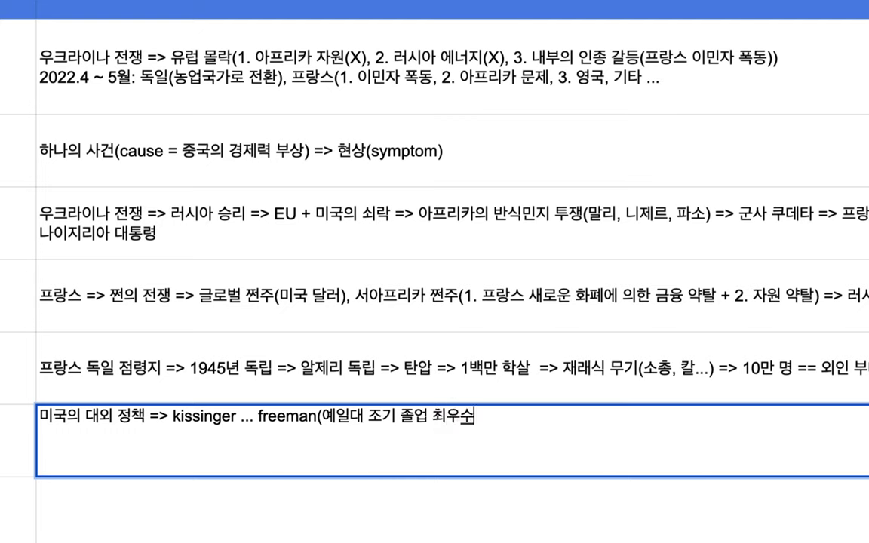
{"action": "key", "text": "BackSpace"}
{"action": "type", "text": ", 하버드 박사"}
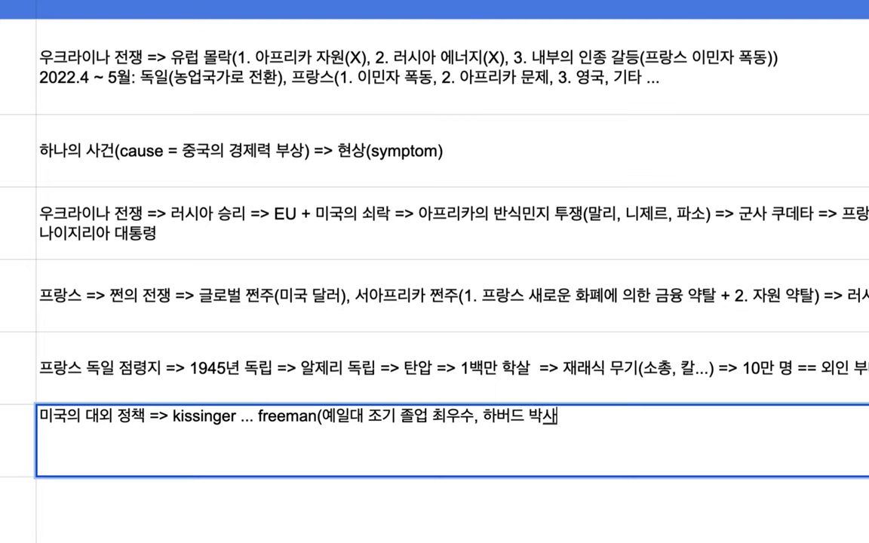
Finish the parenthetical in B7 with ", 국무부....)", using 국무부 in place of 백악관
{"action": "type", "text": ", 백악관"}
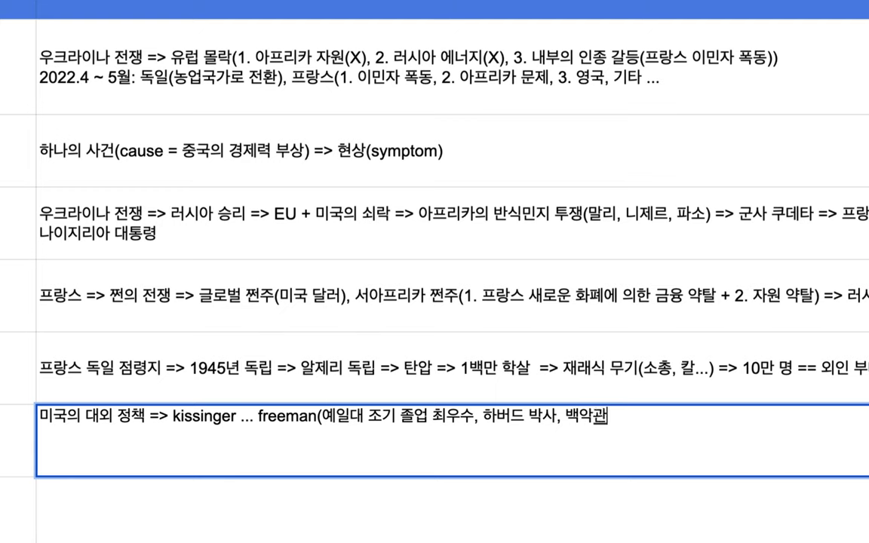
{"action": "key", "text": "BackSpace"}
{"action": "key", "text": "BackSpace"}
{"action": "key", "text": "BackSpace"}
{"action": "key", "text": "BackSpace"}
{"action": "key", "text": "BackSpace"}
{"action": "key", "text": "BackSpace"}
{"action": "type", "text": "국ㅁ"}
{"action": "type", "text": "무부"}
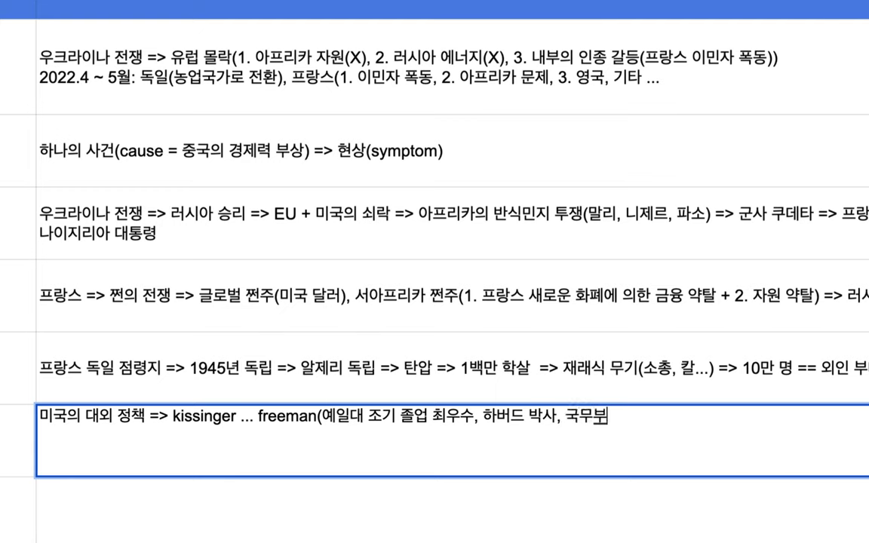
{"action": "type", "text": "...."}
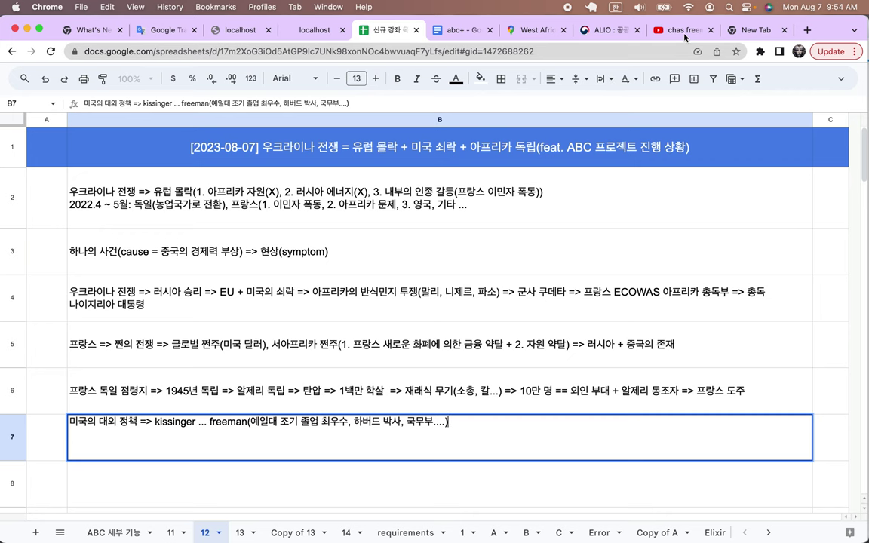
Switch to YouTube and look through the "chas freeman" search results, examining the talks on U.S.-China relations and the Pax Americana
{"action": "left_click", "coordinate": [685, 32]}
{"action": "scroll", "coordinate": [382, 309], "scroll_direction": "down", "scroll_amount": 3}
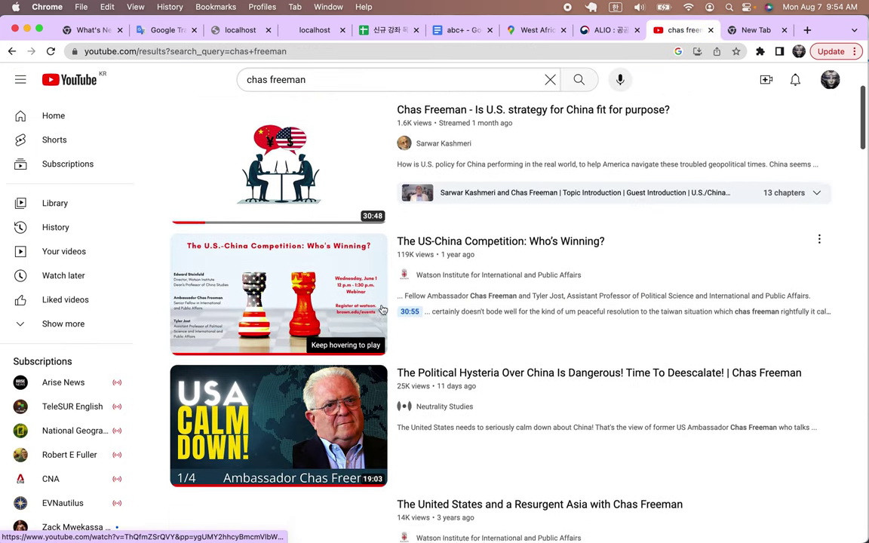
{"action": "scroll", "coordinate": [383, 309], "scroll_direction": "down", "scroll_amount": 4}
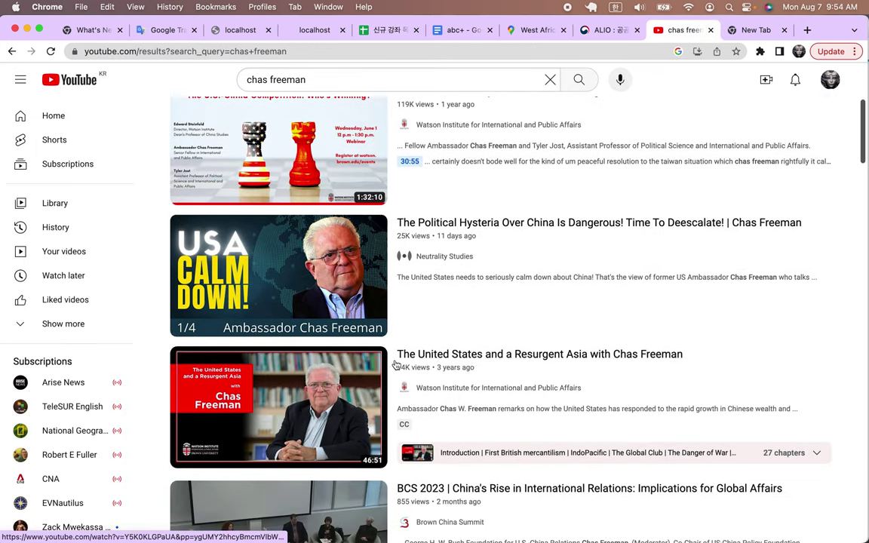
{"action": "scroll", "coordinate": [443, 295], "scroll_direction": "up", "scroll_amount": 4}
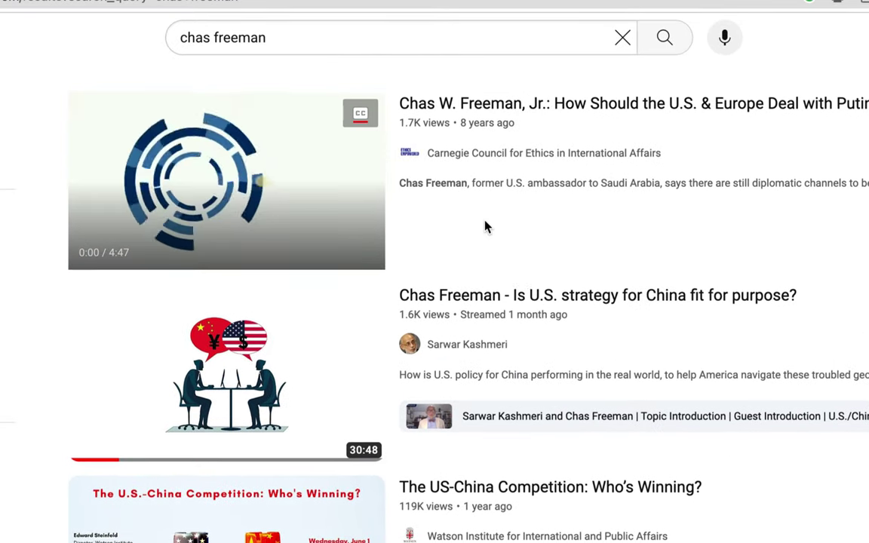
{"action": "scroll", "coordinate": [485, 226], "scroll_direction": "down", "scroll_amount": 3}
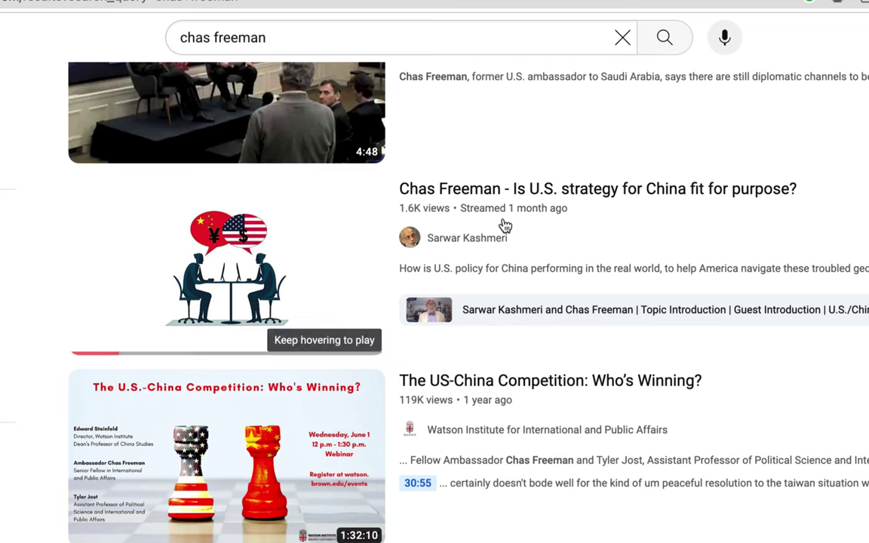
{"action": "scroll", "coordinate": [512, 225], "scroll_direction": "down", "scroll_amount": 1}
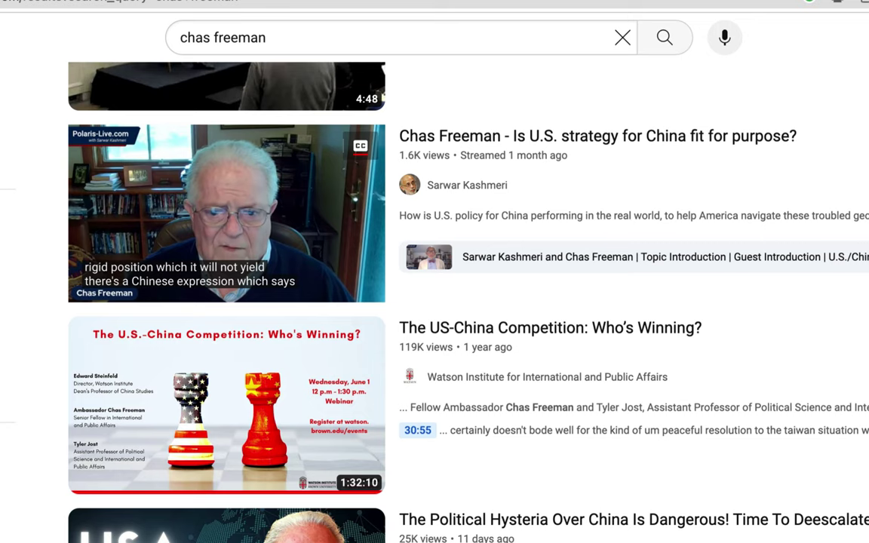
{"action": "scroll", "coordinate": [299, 208], "scroll_direction": "down", "scroll_amount": 3}
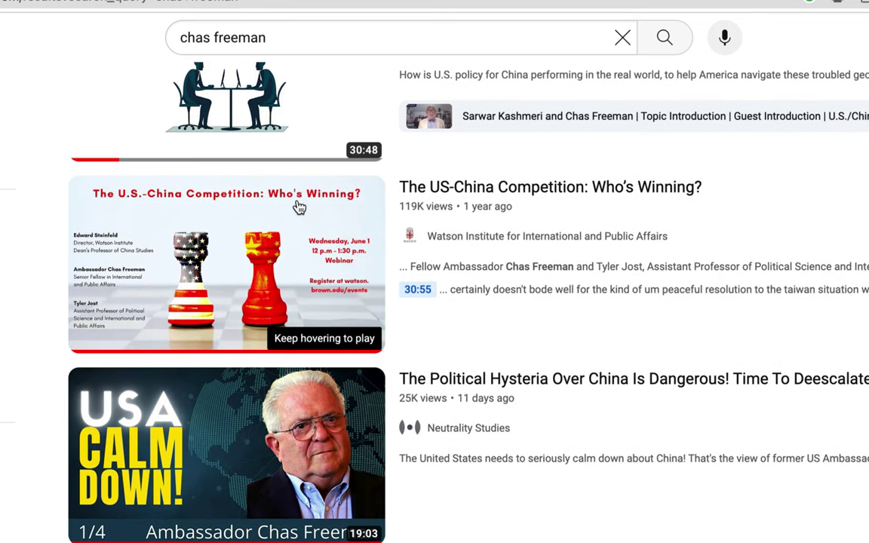
{"action": "scroll", "coordinate": [279, 427], "scroll_direction": "down", "scroll_amount": 3}
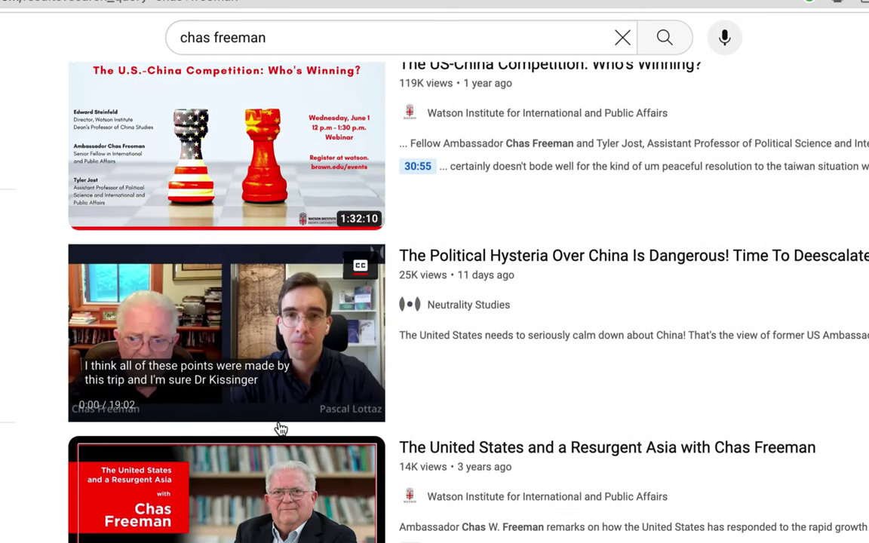
{"action": "scroll", "coordinate": [313, 295], "scroll_direction": "down", "scroll_amount": 1}
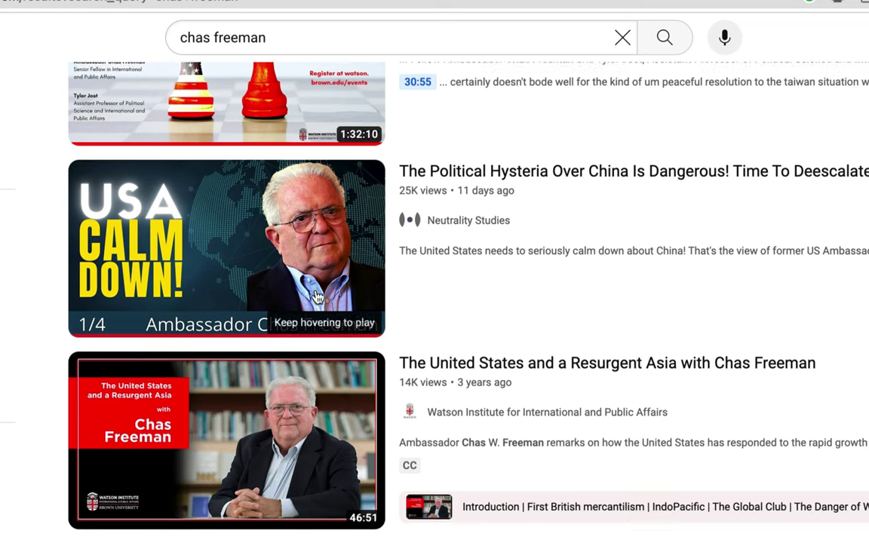
{"action": "scroll", "coordinate": [317, 296], "scroll_direction": "down", "scroll_amount": 2}
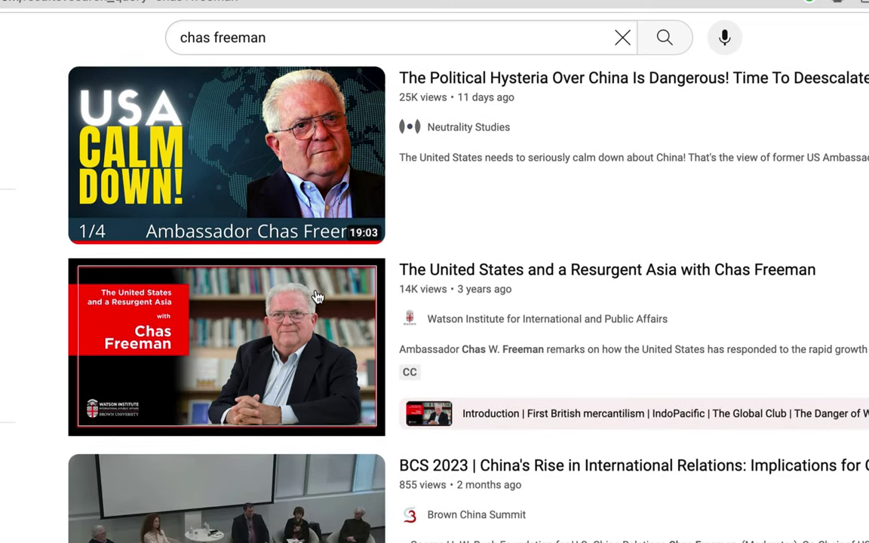
{"action": "scroll", "coordinate": [452, 317], "scroll_direction": "down", "scroll_amount": 1}
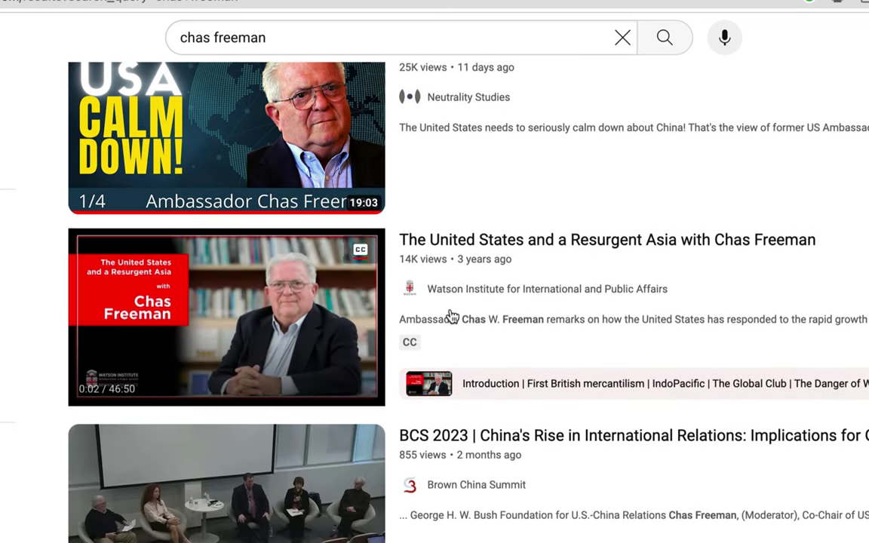
{"action": "scroll", "coordinate": [451, 317], "scroll_direction": "down", "scroll_amount": 1}
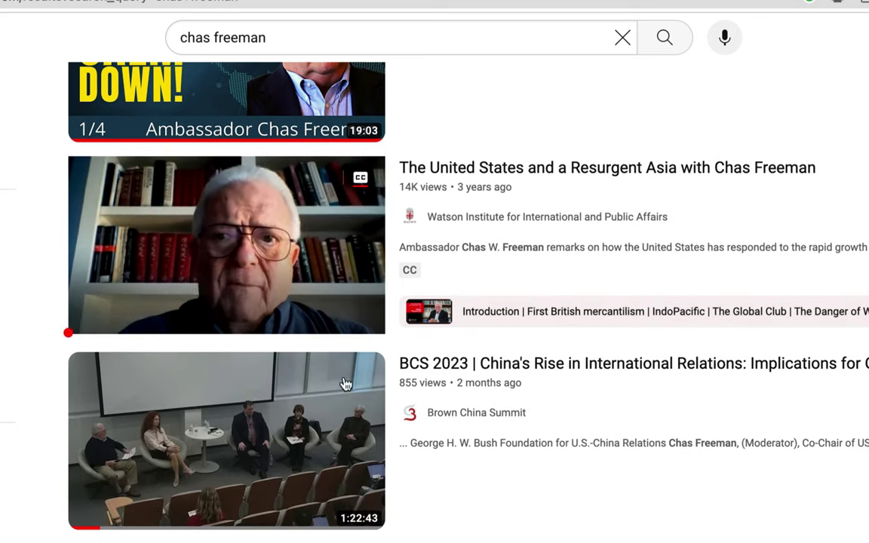
{"action": "scroll", "coordinate": [365, 407], "scroll_direction": "down", "scroll_amount": 2}
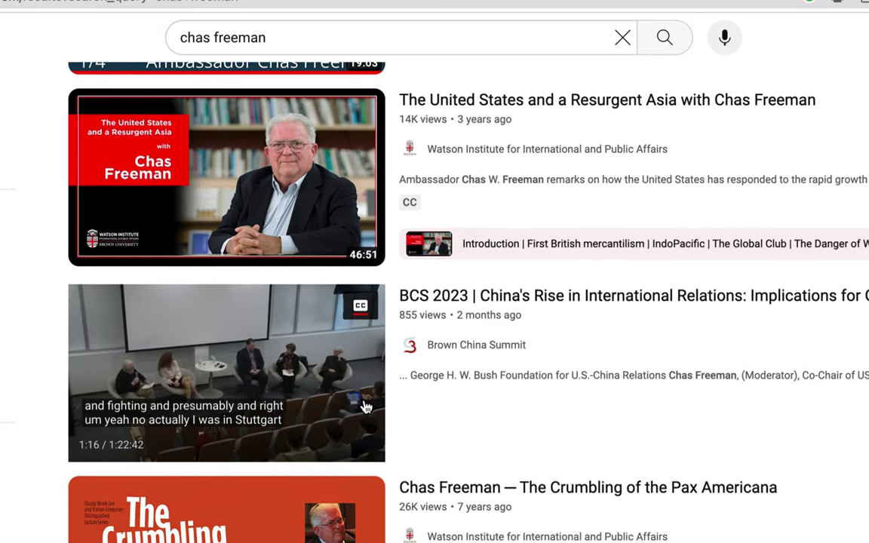
{"action": "scroll", "coordinate": [364, 408], "scroll_direction": "down", "scroll_amount": 3}
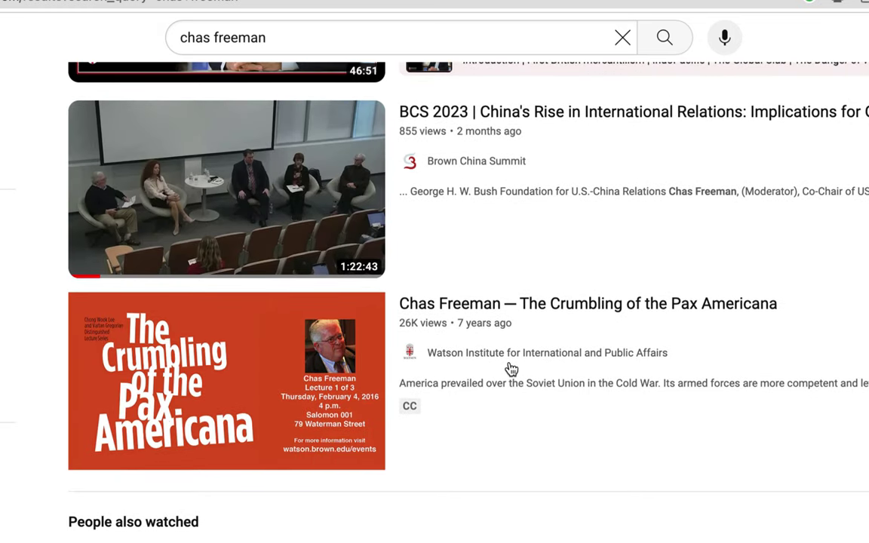
{"action": "mouse_move", "coordinate": [510, 368]}
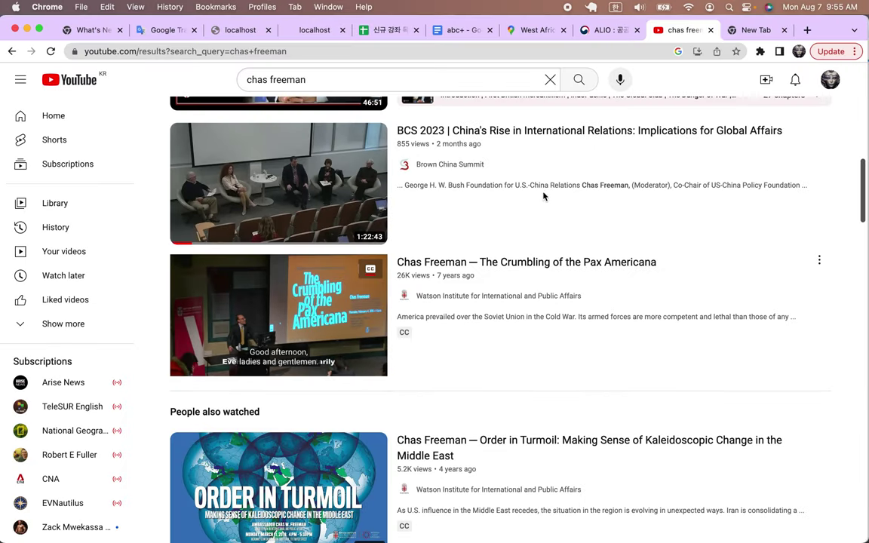
Return to the Google Sheets notes and append "=> 미국 엘리트의 지성 + 한계 => 2%" to the B7 text
{"action": "left_click", "coordinate": [361, 32]}
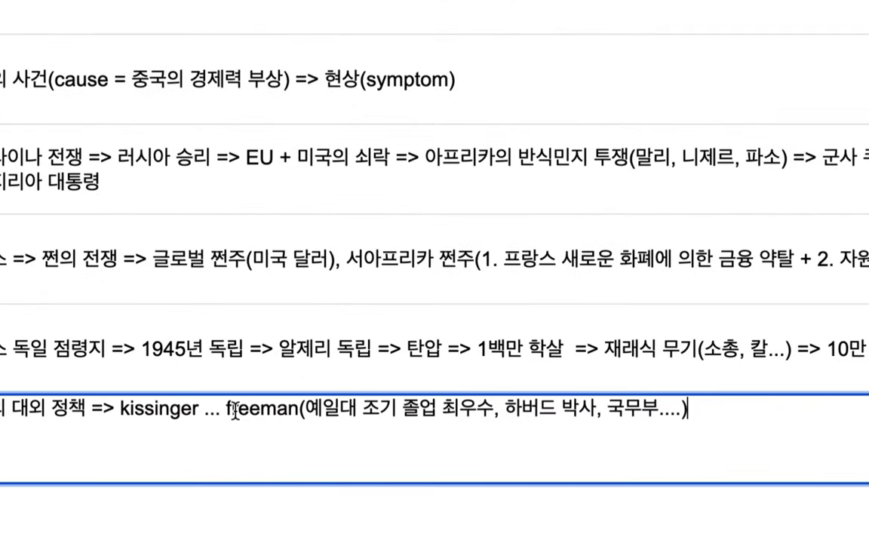
{"action": "left_click_drag", "start_coordinate": [209, 420], "coordinate": [252, 425]}
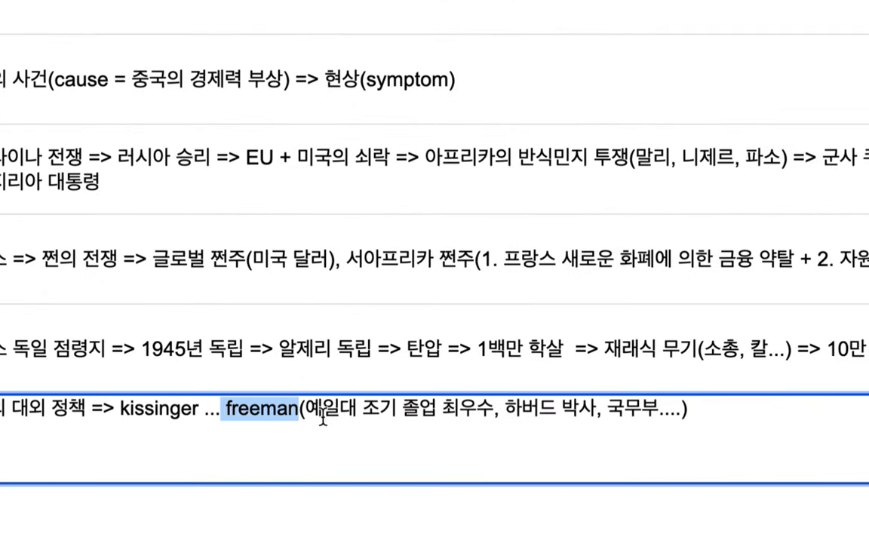
{"action": "left_click", "coordinate": [694, 413]}
{"action": "type", "text": "=>"}
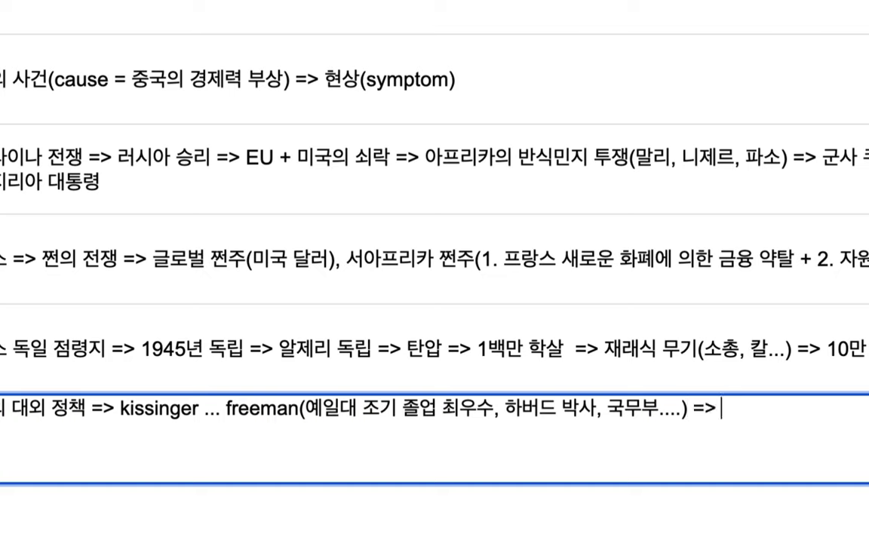
{"action": "type", "text": " 미국 엘리"}
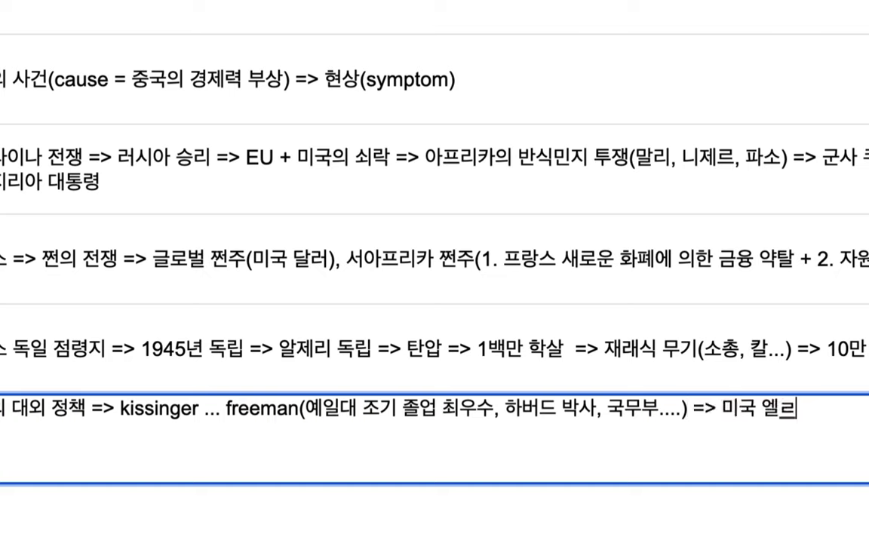
{"action": "type", "text": "트의 "}
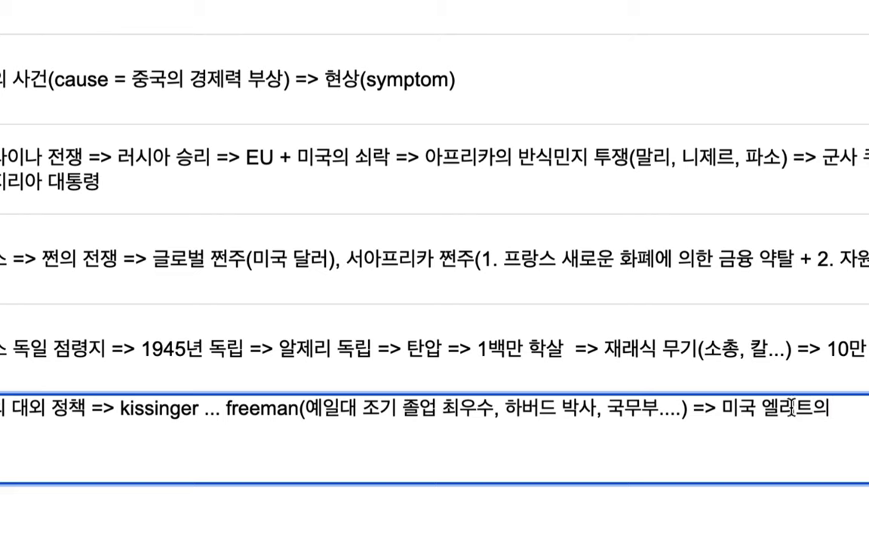
{"action": "type", "text": "지성"}
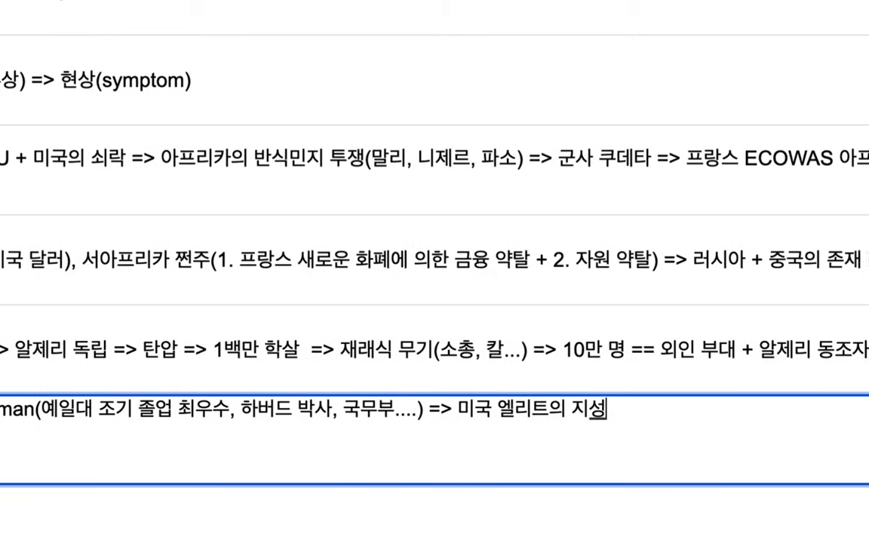
{"action": "type", "text": " + 해ㄴ계"}
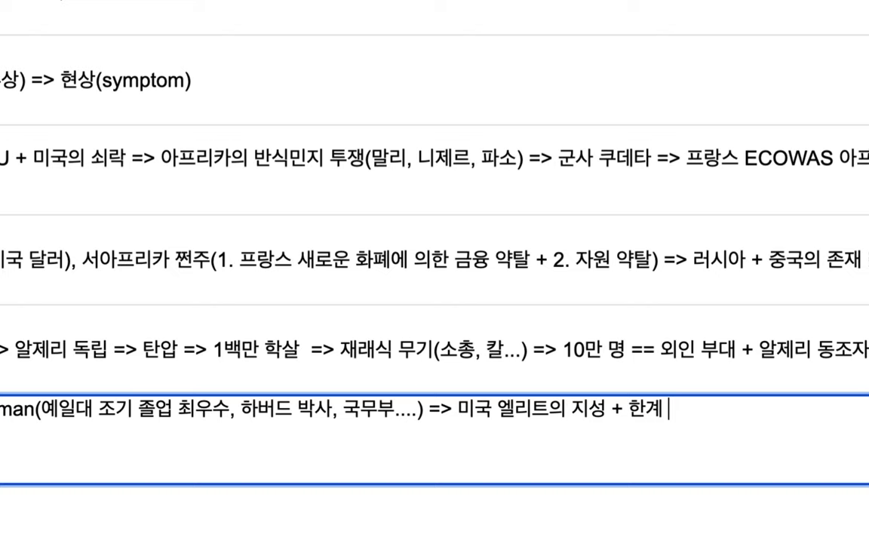
{"action": "type", "text": "=> 2%"}
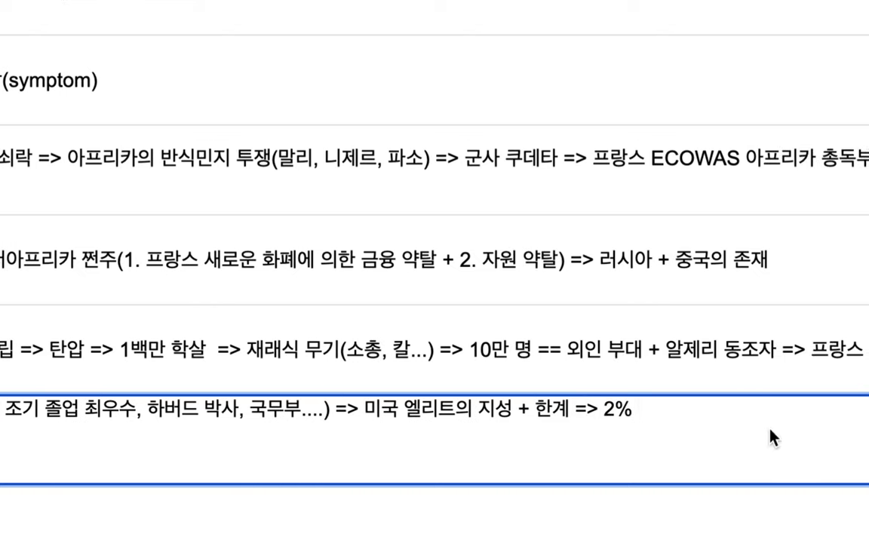
Highlight the phrase about American elites in B7, and add another "=>" after "2%"
{"action": "left_click_drag", "start_coordinate": [348, 400], "coordinate": [576, 408]}
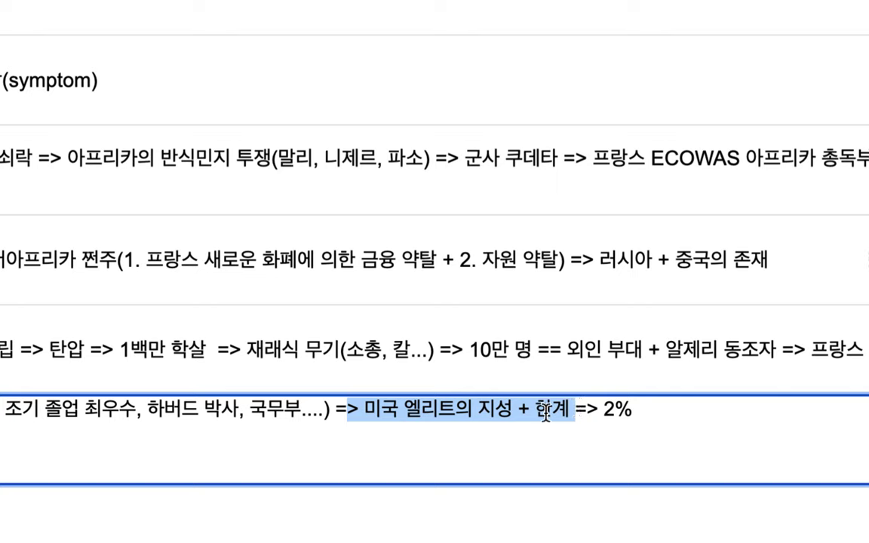
{"action": "left_click", "coordinate": [640, 414]}
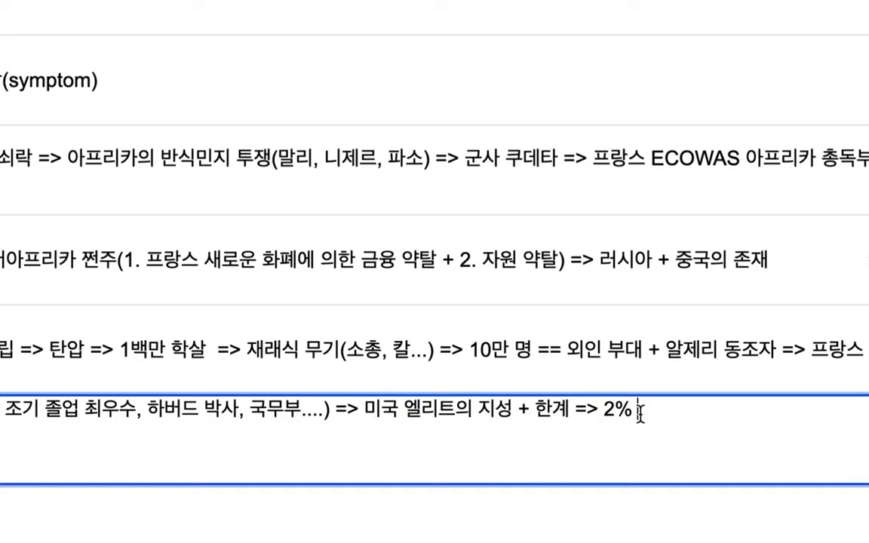
{"action": "type", "text": "=>"}
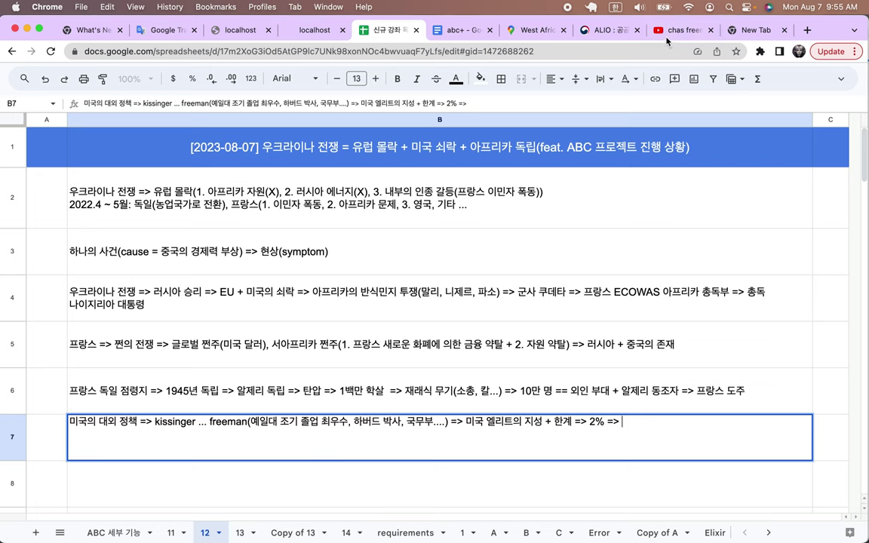
Switch to YouTube and search for "putin interview"
{"action": "left_click", "coordinate": [674, 30]}
{"action": "left_click", "coordinate": [325, 83]}
{"action": "key", "text": "super+a"}
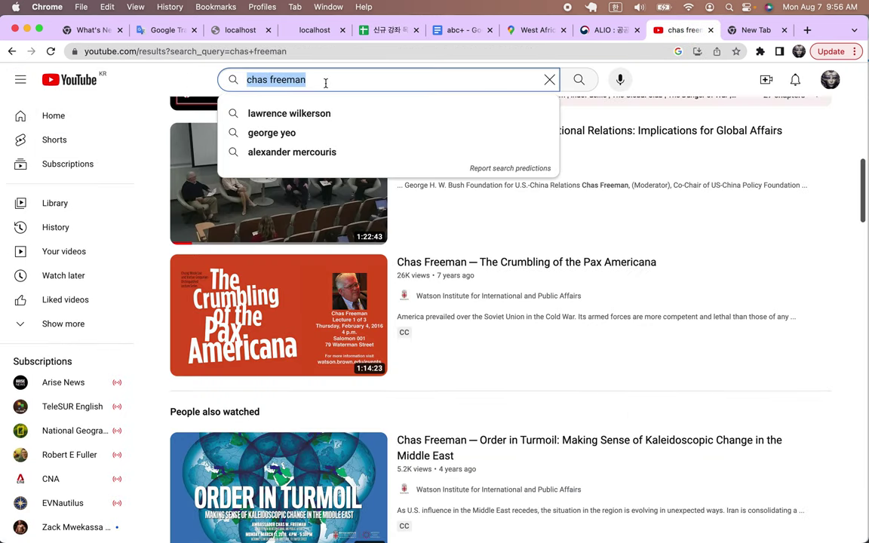
{"action": "type", "text": "p"}
{"action": "key", "text": "BackSpace"}
{"action": "key", "text": "ctrl+space"}
{"action": "type", "text": "pu"}
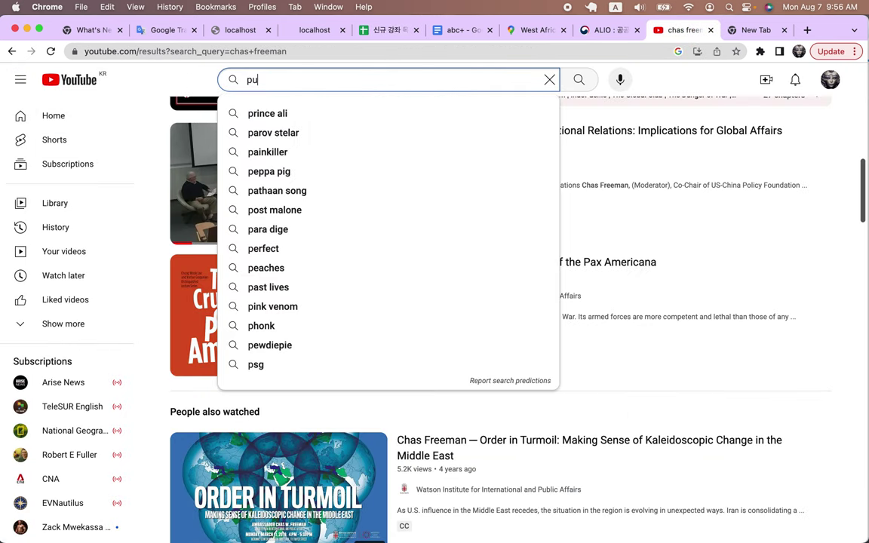
{"action": "type", "text": "tin interview"}
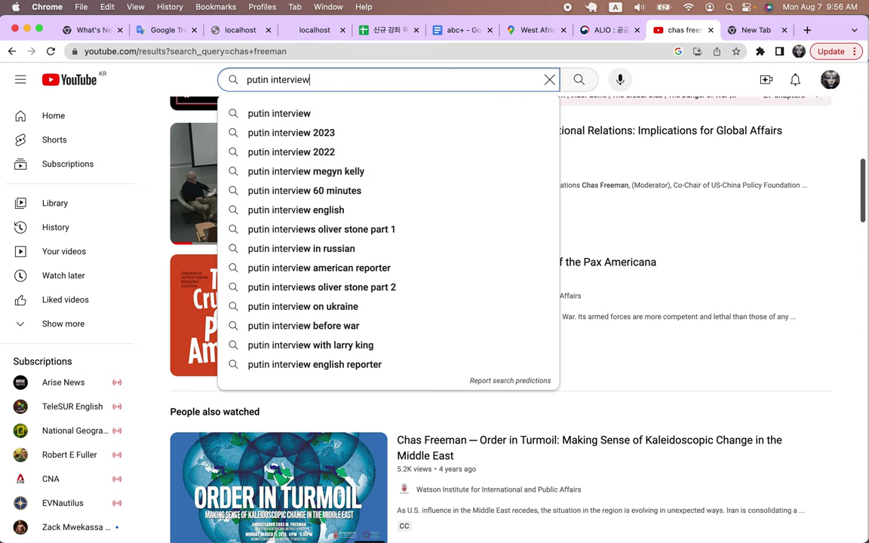
{"action": "key", "text": "Return"}
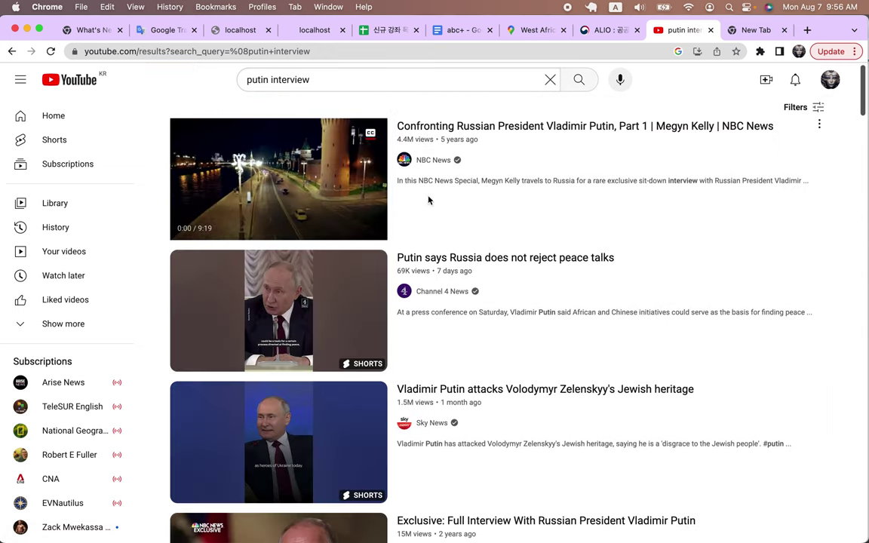
Look through the "putin interview" results, examining the full interviews by NBC News and CNBC International
{"action": "scroll", "coordinate": [448, 341], "scroll_direction": "down", "scroll_amount": 3}
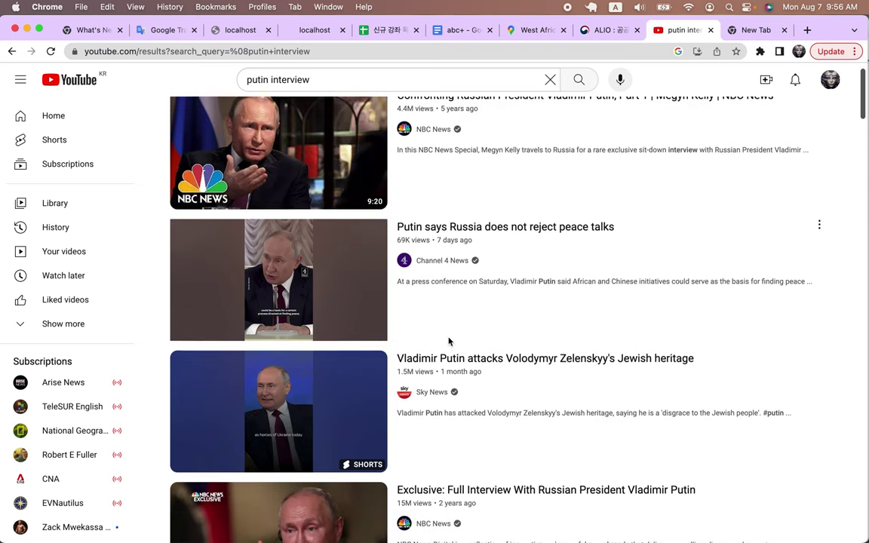
{"action": "scroll", "coordinate": [448, 342], "scroll_direction": "down", "scroll_amount": 5}
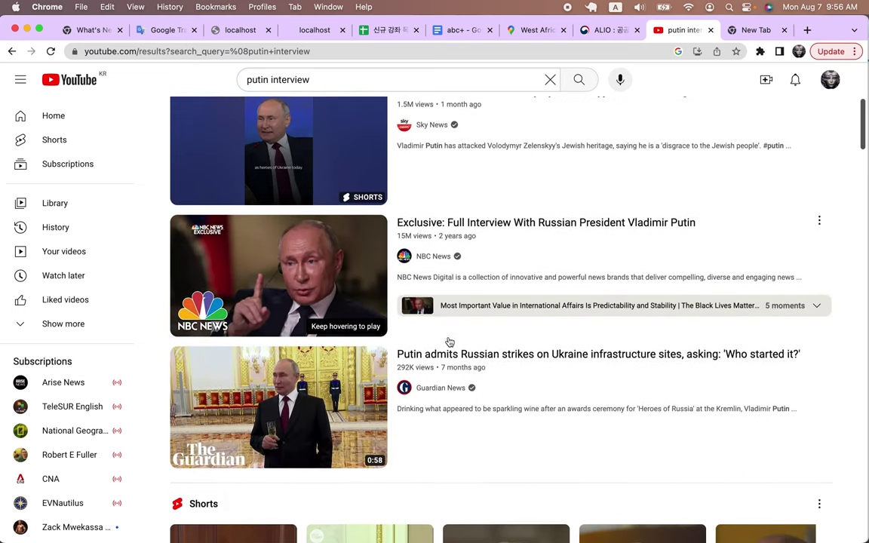
{"action": "right_click", "coordinate": [279, 292]}
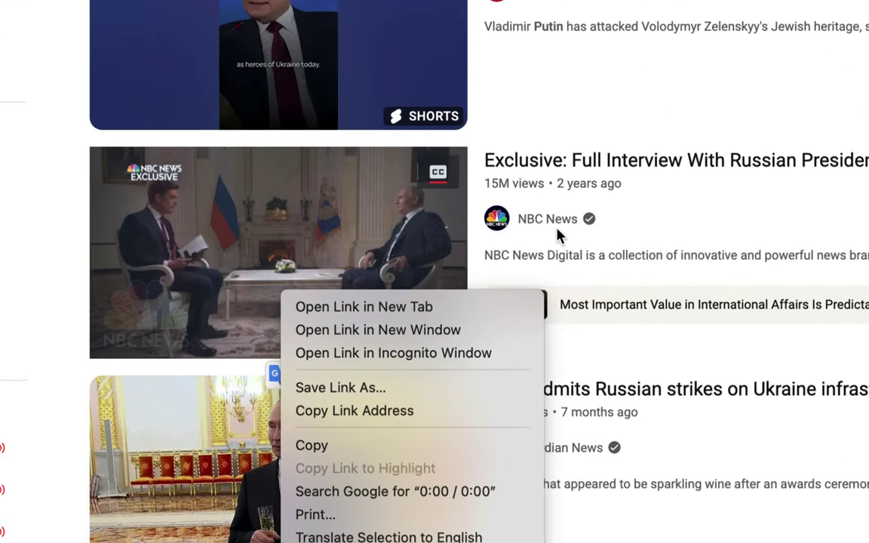
{"action": "left_click", "coordinate": [666, 223]}
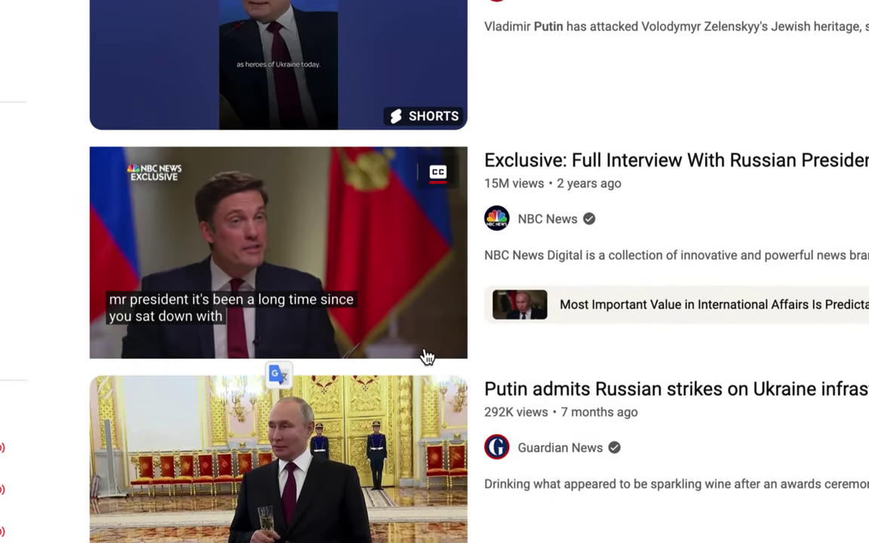
{"action": "scroll", "coordinate": [504, 377], "scroll_direction": "down", "scroll_amount": 5}
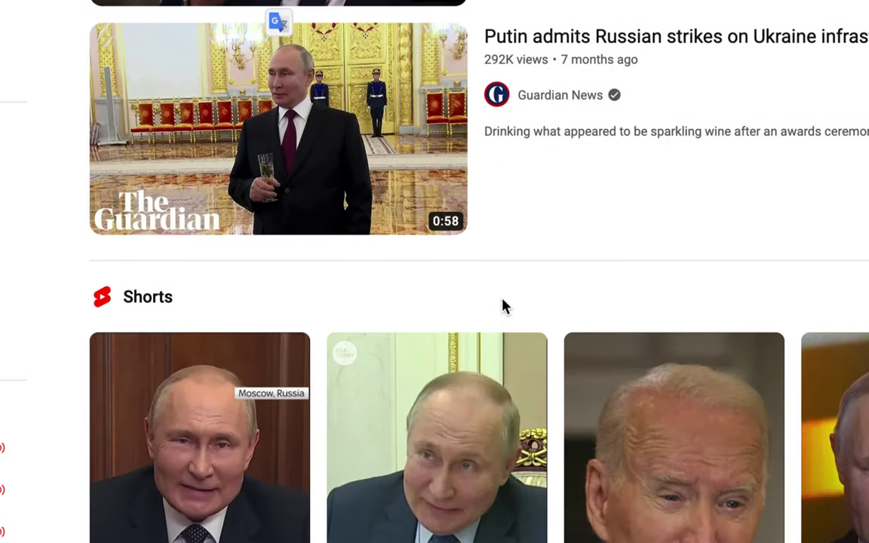
{"action": "scroll", "coordinate": [504, 305], "scroll_direction": "down", "scroll_amount": 5}
{"action": "scroll", "coordinate": [504, 308], "scroll_direction": "down", "scroll_amount": 5}
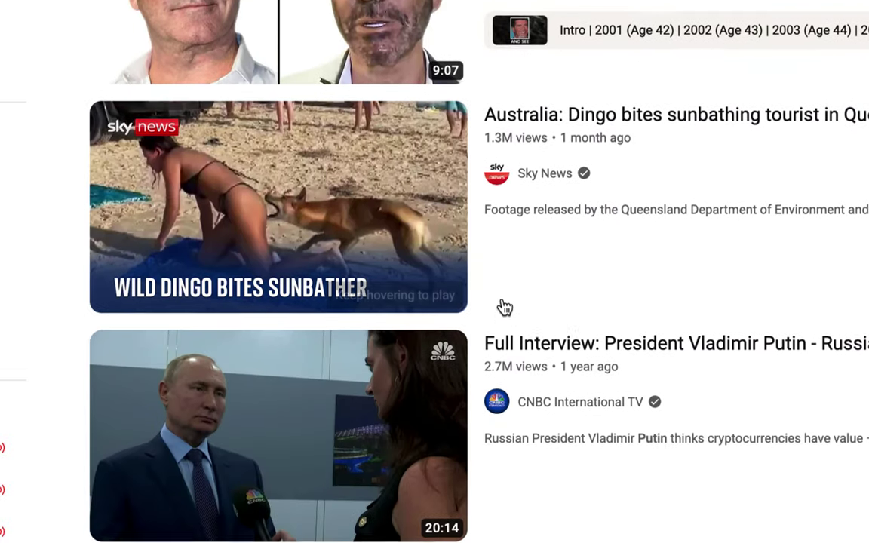
{"action": "scroll", "coordinate": [504, 308], "scroll_direction": "up", "scroll_amount": 2}
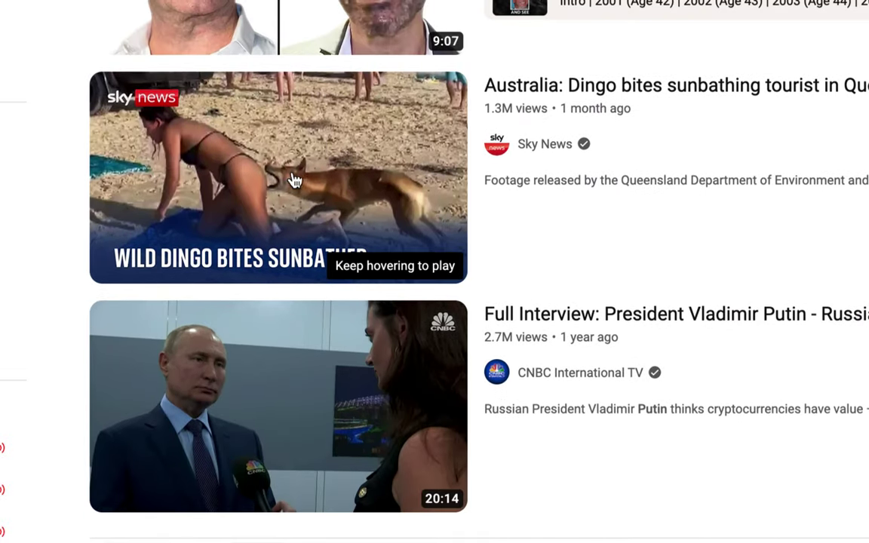
{"action": "scroll", "coordinate": [490, 283], "scroll_direction": "down", "scroll_amount": 3}
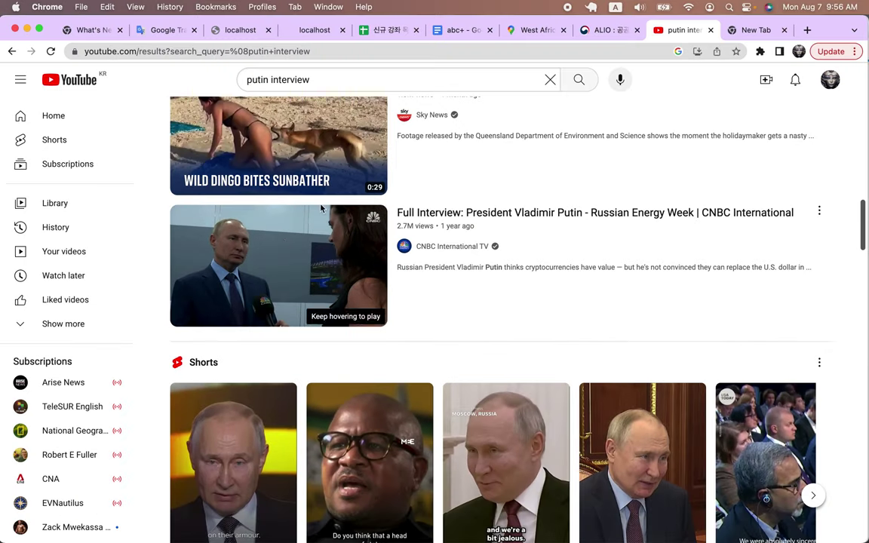
Return to the Google Sheets notes and append 푸틴 after "2% =>" in B7
{"action": "left_click", "coordinate": [389, 32]}
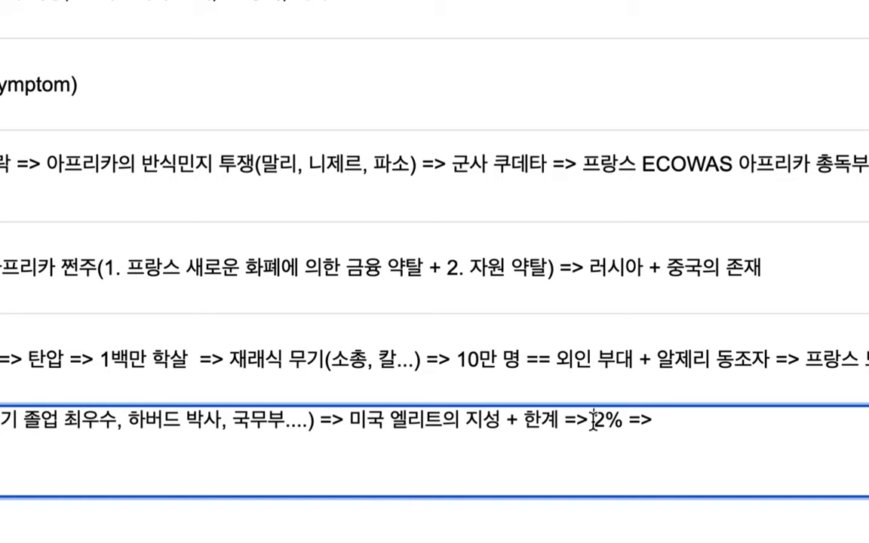
{"action": "left_click_drag", "start_coordinate": [593, 420], "coordinate": [625, 420]}
{"action": "left_click", "coordinate": [659, 419]}
{"action": "type", "text": "vn"}
{"action": "key", "text": "BackSpace"}
{"action": "key", "text": "BackSpace"}
{"action": "type", "text": "퓌텐"}
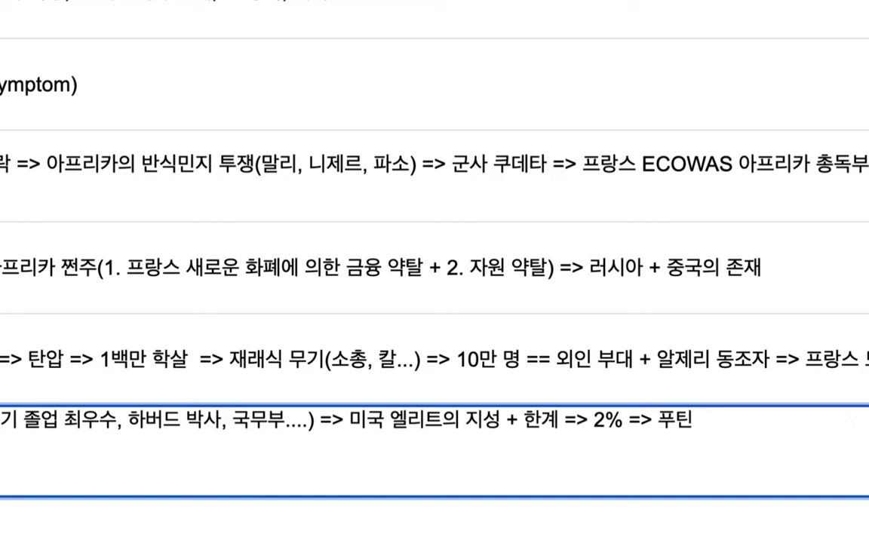
Insert 최고 before 엘리트의 in B7, highlight 푸틴 at its end, and finish editing the cell
{"action": "left_click", "coordinate": [389, 424]}
{"action": "type", "text": "최고"}
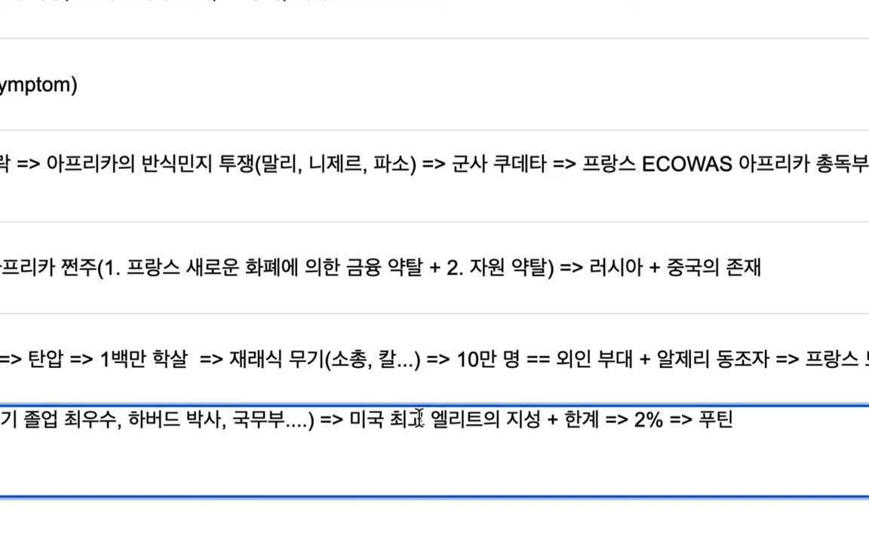
{"action": "left_click_drag", "start_coordinate": [695, 421], "coordinate": [745, 424]}
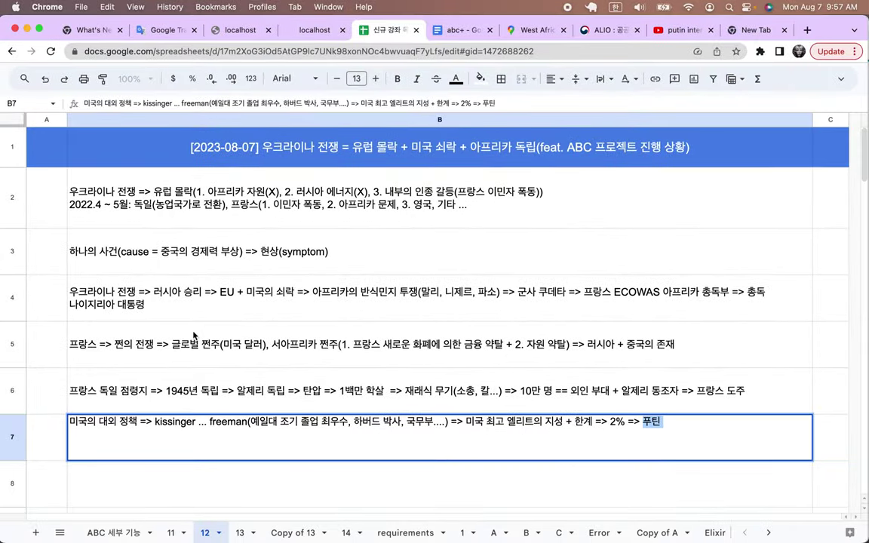
{"action": "left_click", "coordinate": [194, 336]}
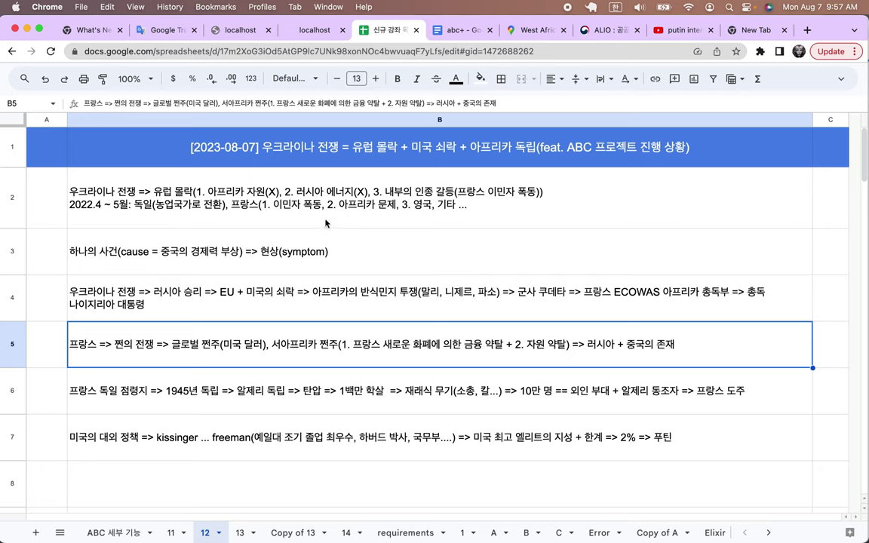
Clear all the notes in B2:B7, keeping the title row, and select B2
{"action": "left_click_drag", "start_coordinate": [225, 209], "coordinate": [210, 507]}
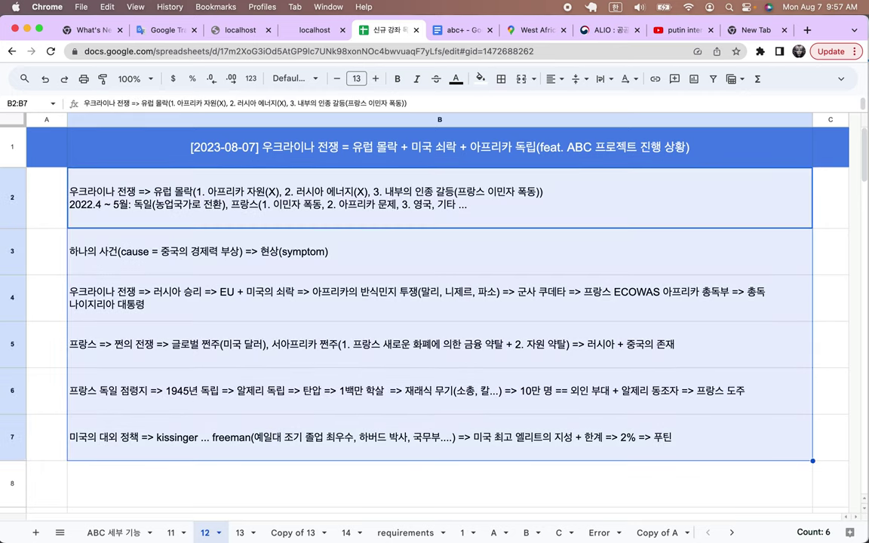
{"action": "key", "text": "Delete"}
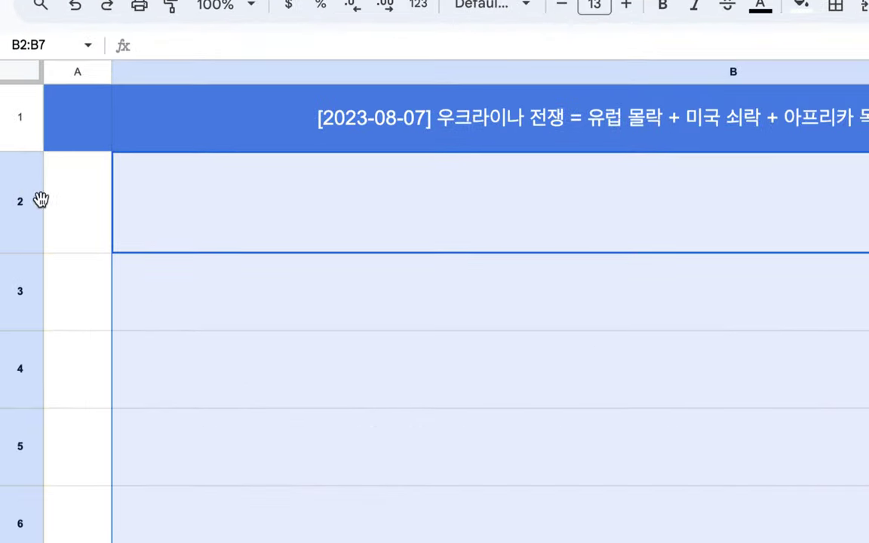
{"action": "left_click", "coordinate": [94, 214]}
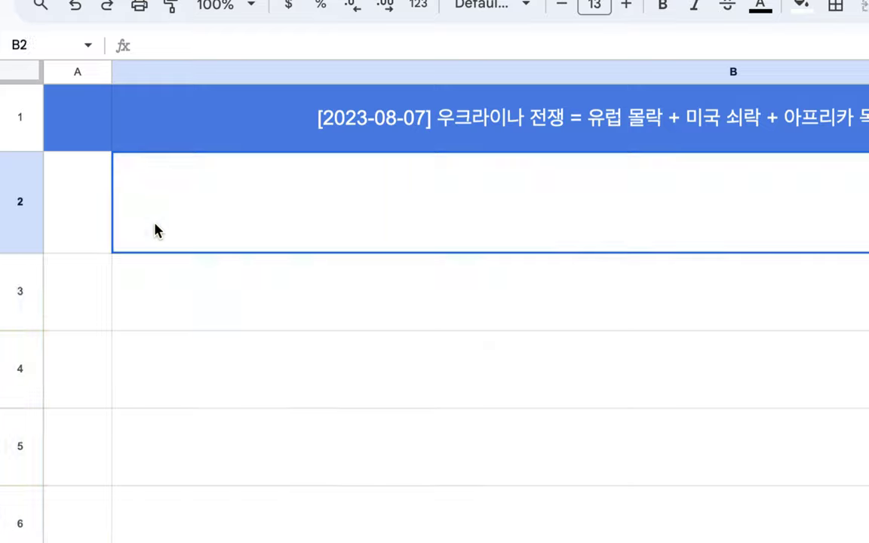
Enter "나이지리아 <=> 니제르 연합군" in B2
{"action": "type", "text": "나이"}
{"action": "type", "text": "이재"}
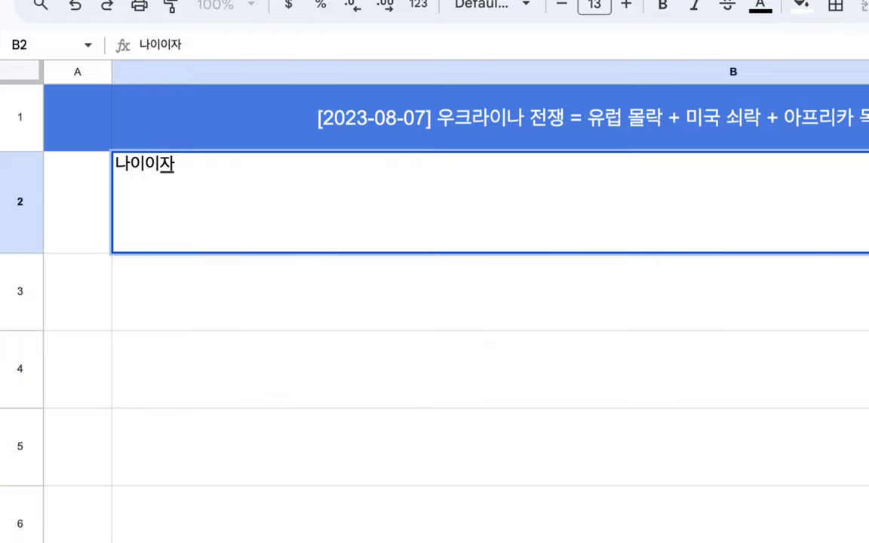
{"action": "key", "text": "BackSpace"}
{"action": "key", "text": "BackSpace"}
{"action": "key", "text": "BackSpace"}
{"action": "type", "text": "지리아 "}
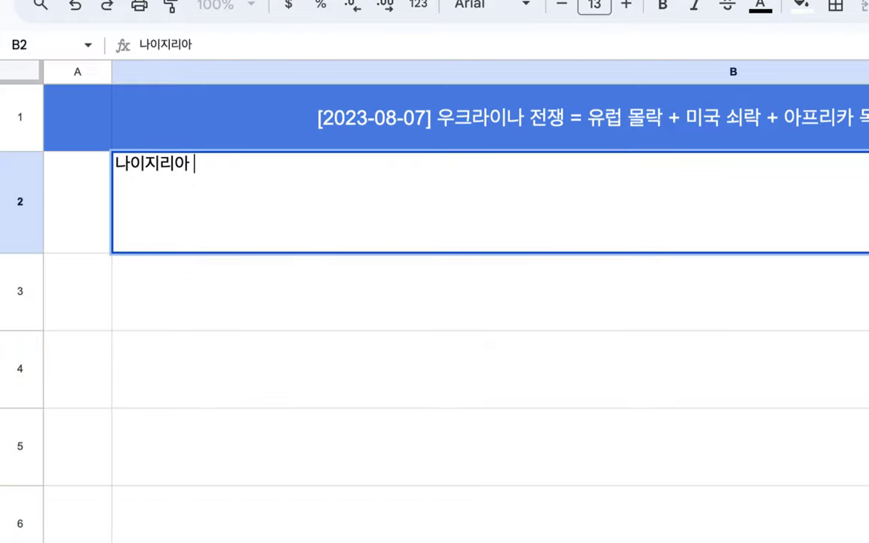
{"action": "type", "text": "<=> 니제"}
{"action": "key", "text": "BackSpace"}
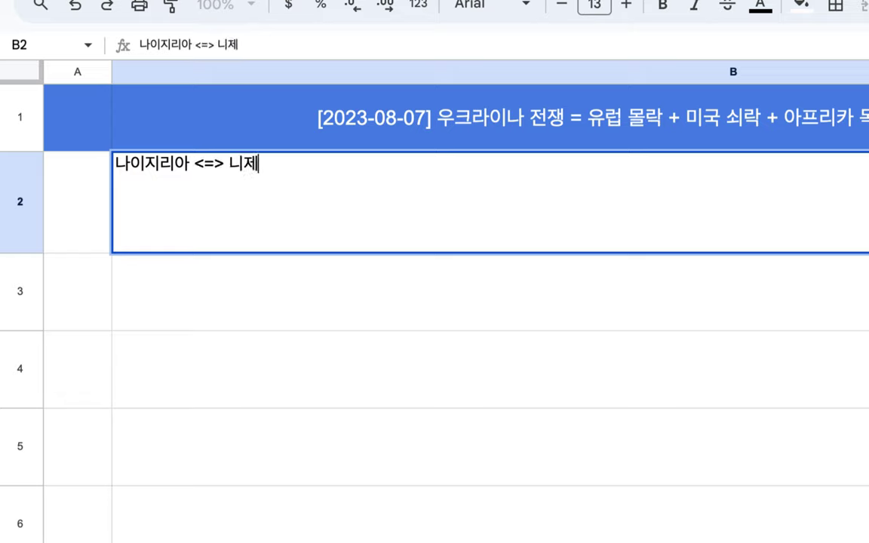
{"action": "type", "text": "르 야ㅕㄴ"}
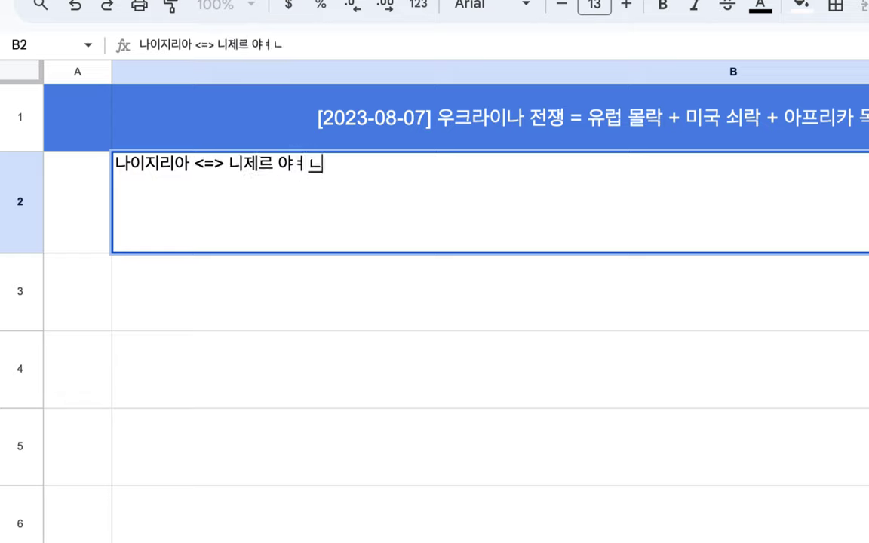
{"action": "key", "text": "BackSpace"}
{"action": "key", "text": "BackSpace"}
{"action": "key", "text": "BackSpace"}
{"action": "type", "text": "연합"}
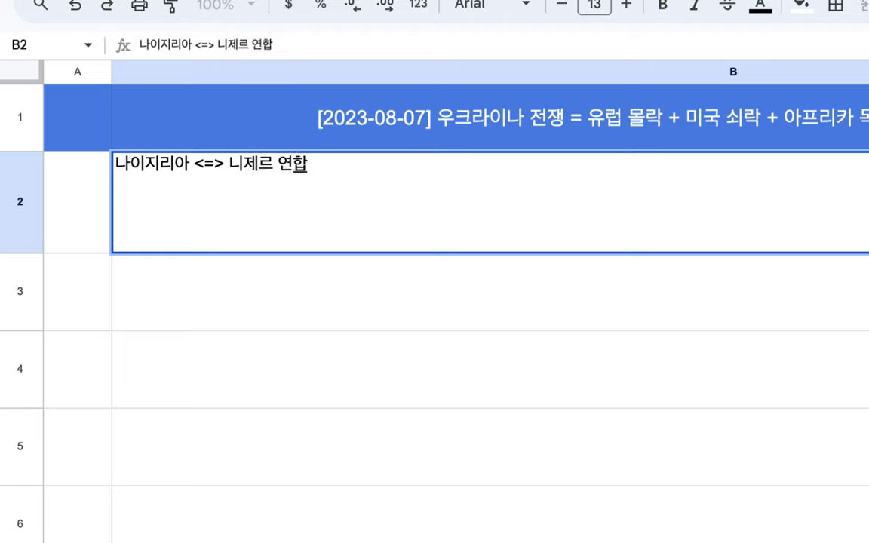
{"action": "type", "text": "군"}
Expand the text before "<=>" in B2 to "나이지리아 연합군 + 프랑스 + 미국"
{"action": "left_click", "coordinate": [188, 165]}
{"action": "type", "text": "연합ㄱ"}
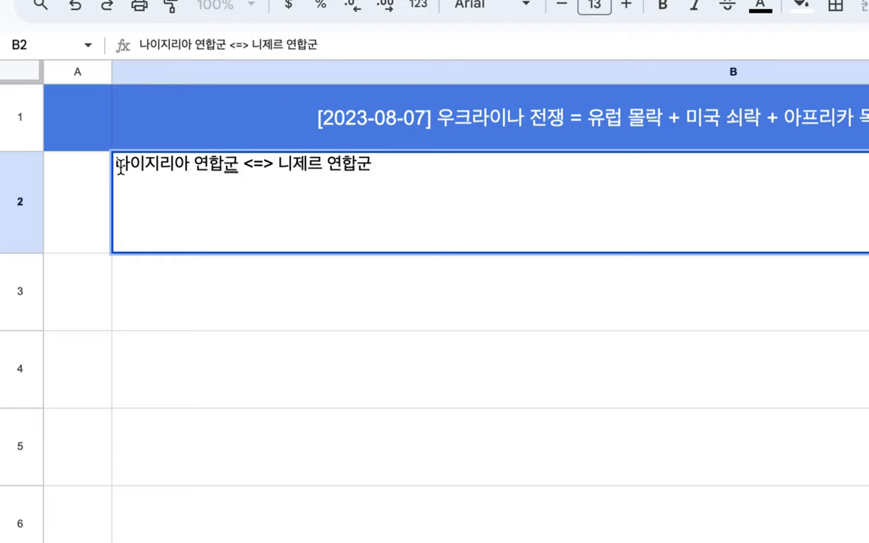
{"action": "left_click", "coordinate": [243, 164]}
{"action": "type", "text": "+ 프ㅏ"}
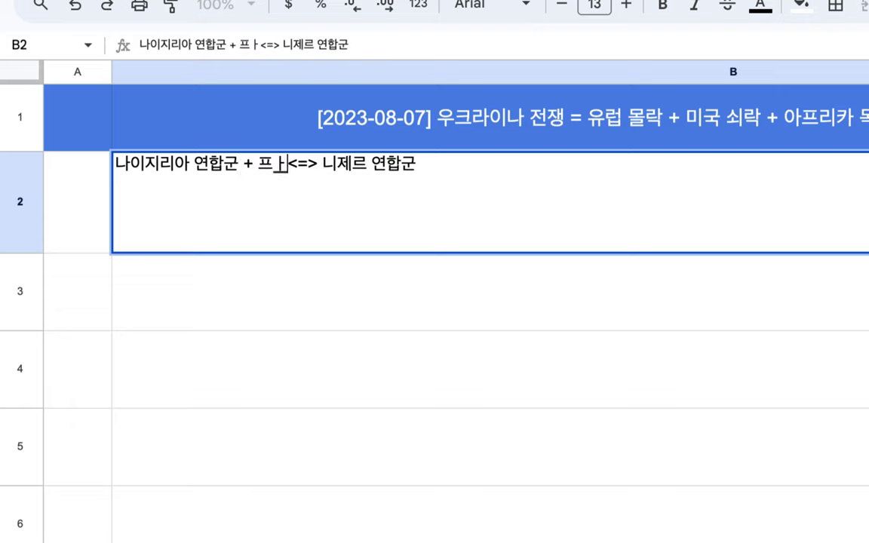
{"action": "key", "text": "BackSpace"}
{"action": "type", "text": "랑스"}
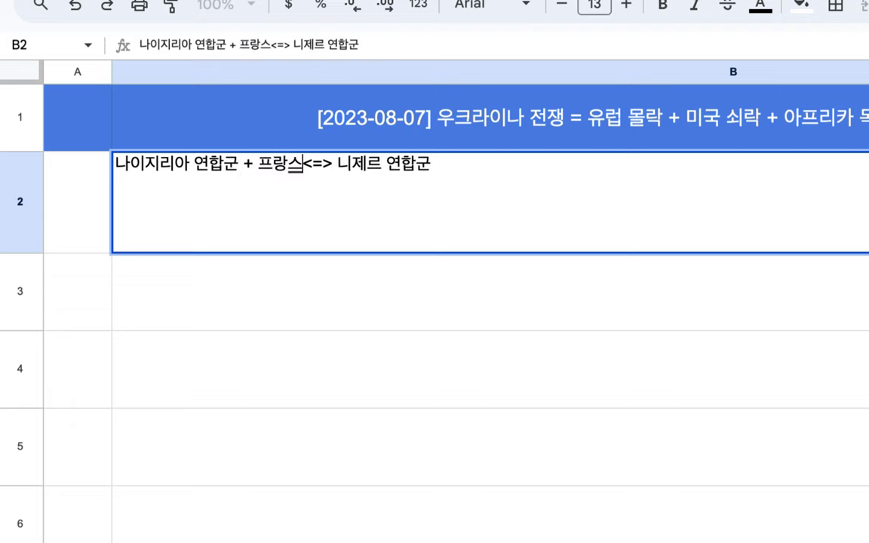
{"action": "type", "text": " + 미국"}
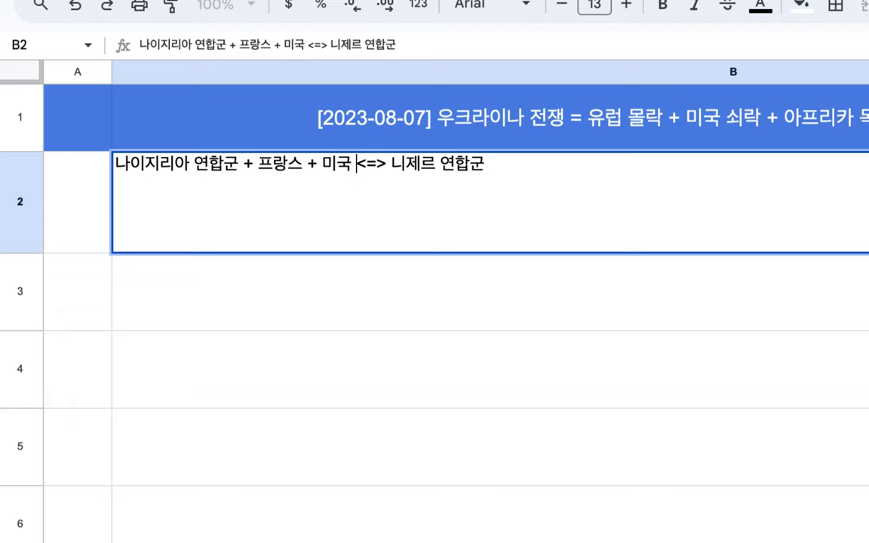
Add " +" after 니제르 연합군 at the end of the B2 text
{"action": "left_click", "coordinate": [489, 172]}
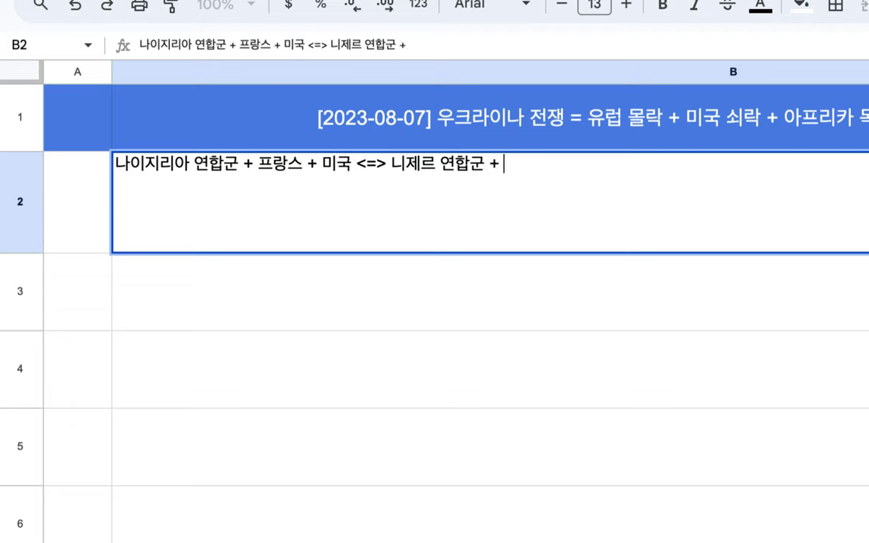